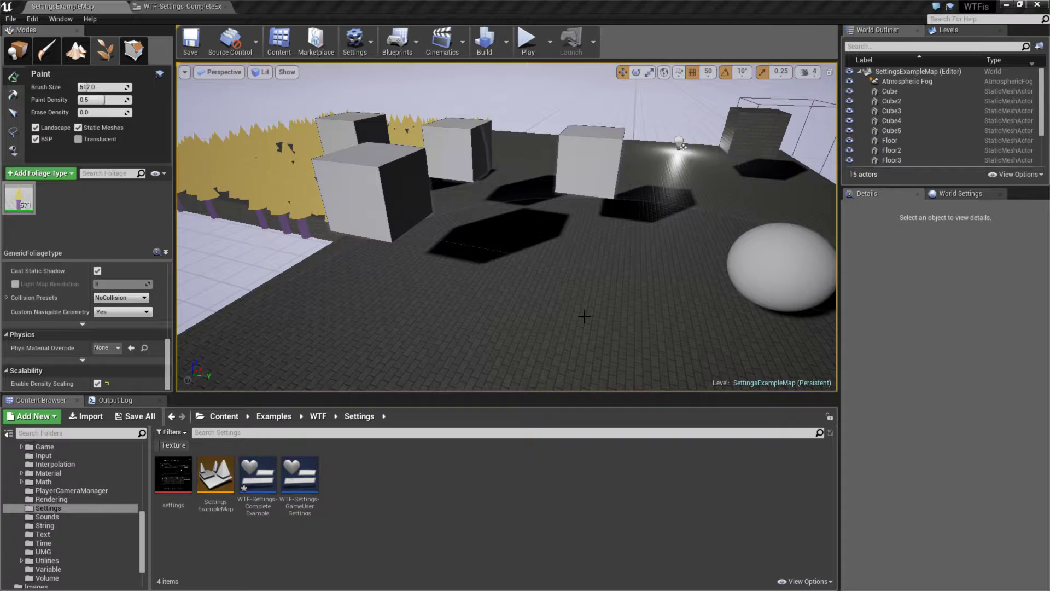
# Play the level and lower Foliage quality through High, Medium and Low, then stop playing
pyautogui.click(527, 49)
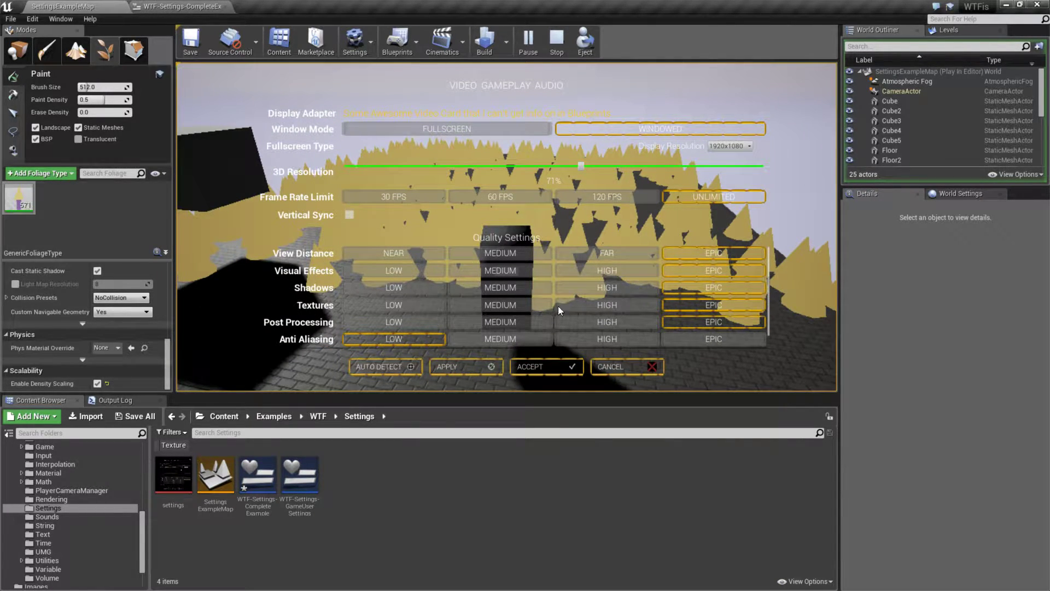
pyautogui.scroll(-1, 568, 293)
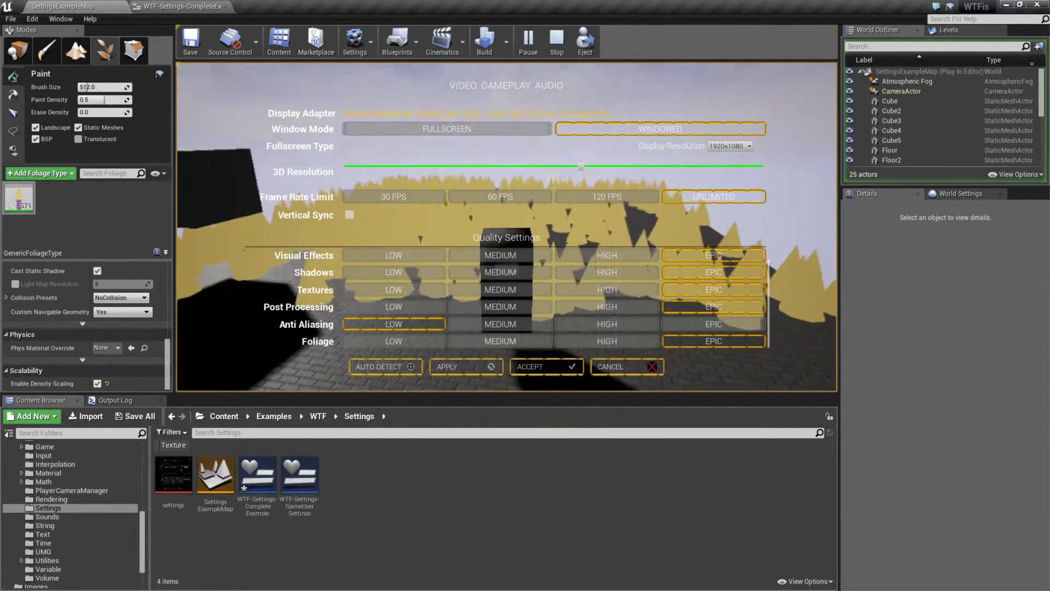
pyautogui.click(598, 340)
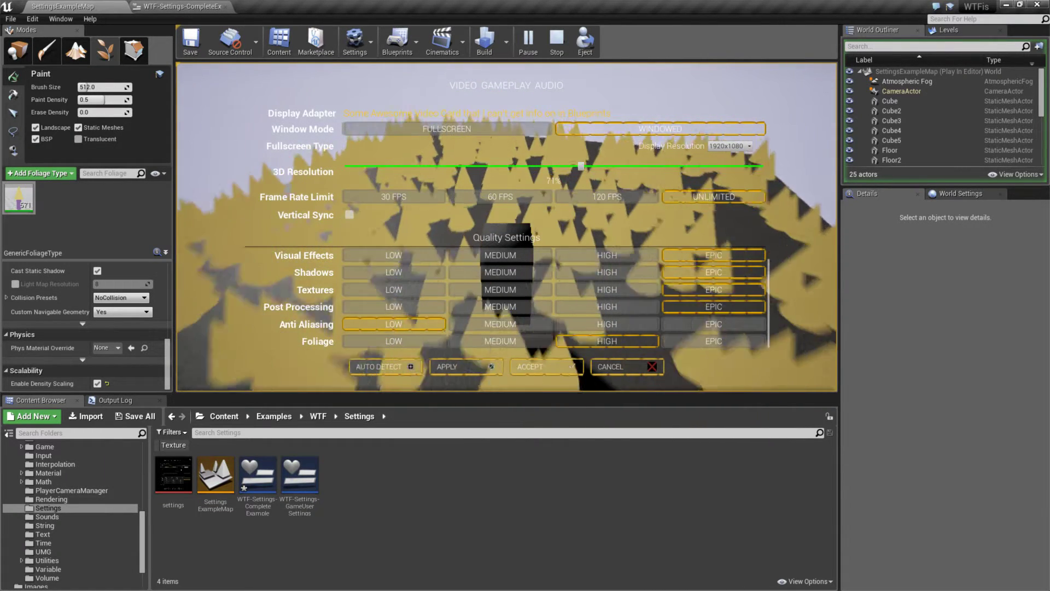
pyautogui.click(493, 346)
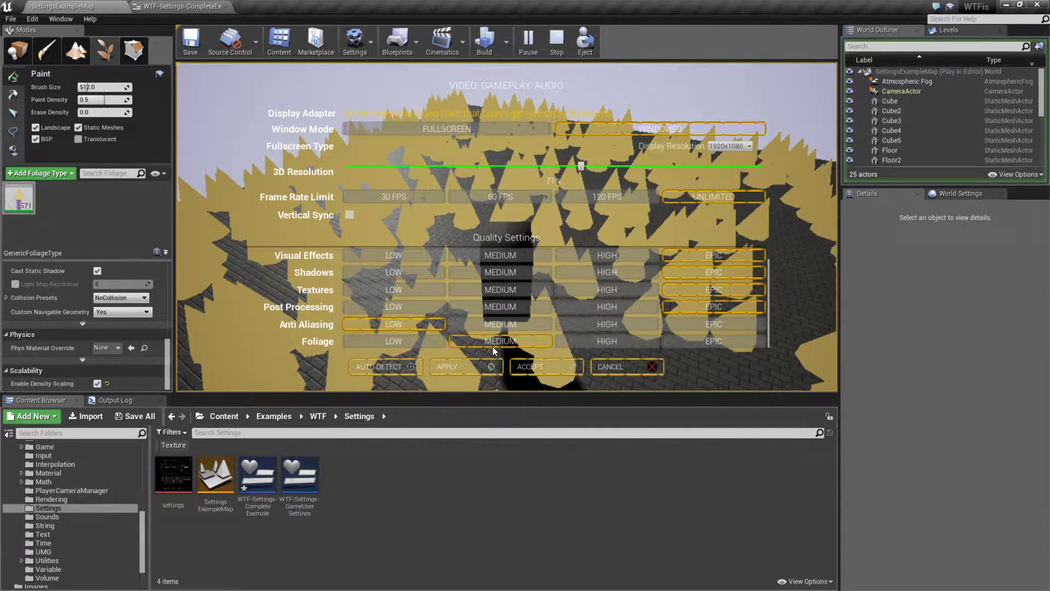
pyautogui.click(397, 344)
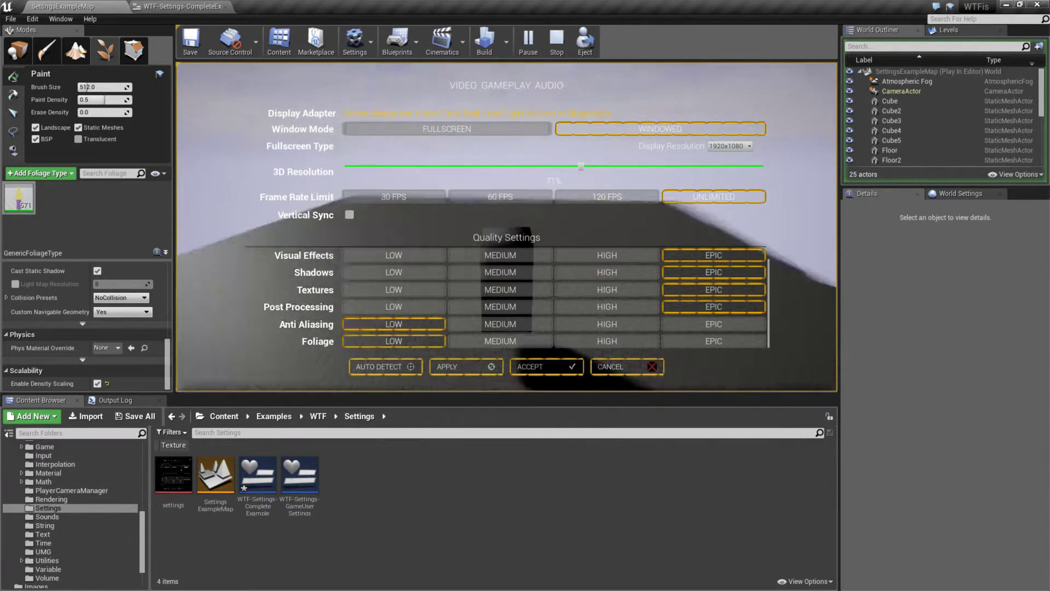
pyautogui.press('Escape')
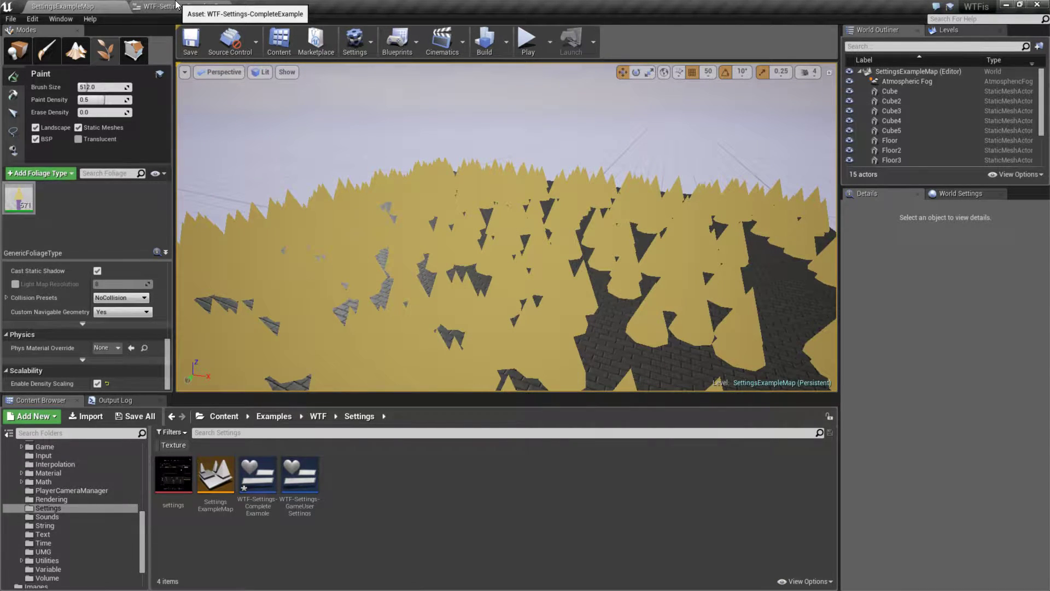
# In the WTF-Settings-CompleteExample Event Graph, select the Set Foliage Quality and Get Game User Settings nodes
pyautogui.click(176, 6)
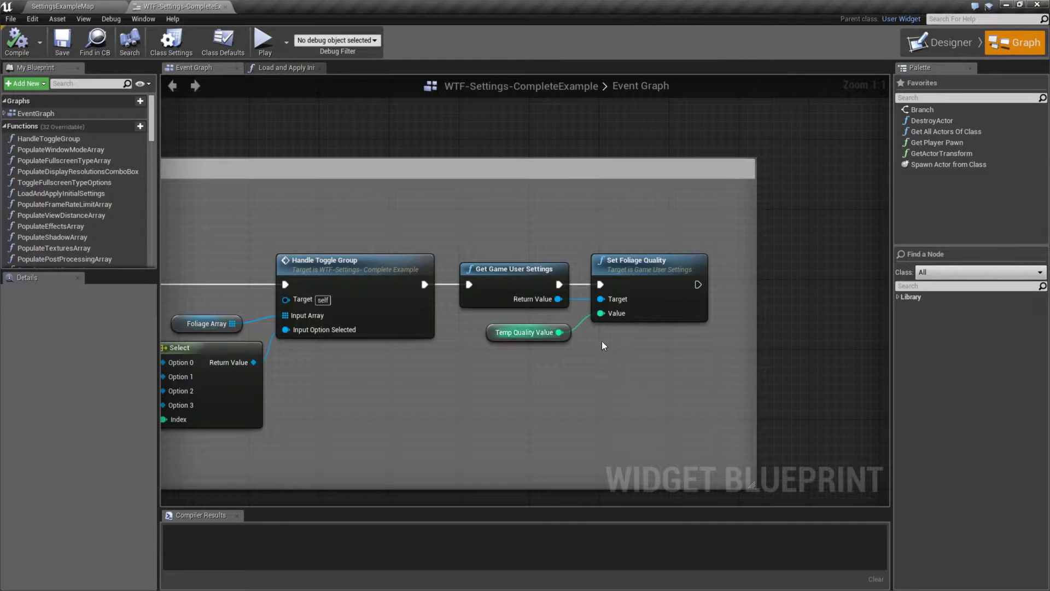
pyautogui.moveTo(625, 385); pyautogui.dragTo(567, 375, button='right')
pyautogui.moveTo(507, 208); pyautogui.dragTo(621, 342)
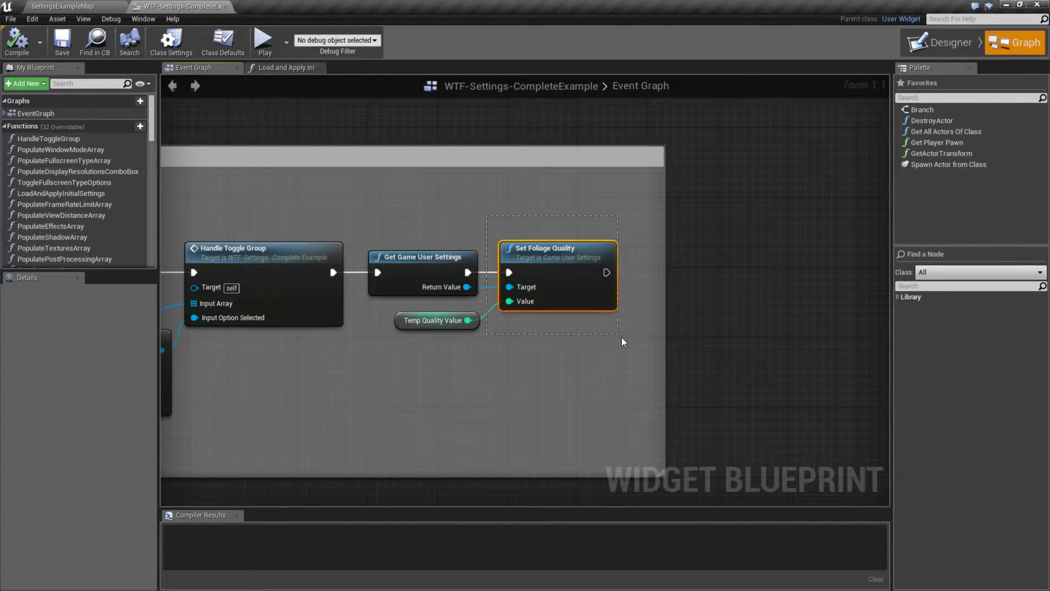
pyautogui.click(419, 257)
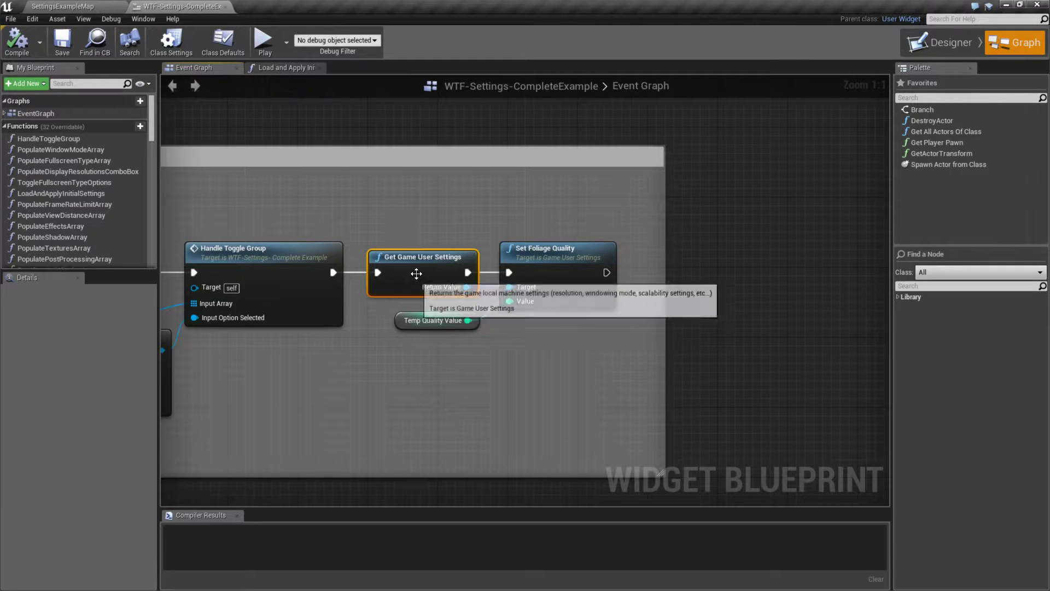
# Add a second Set Foliage Quality node and a Get Foliage Quality node from Return Value
pyautogui.moveTo(467, 287); pyautogui.dragTo(521, 382)
pyautogui.write('foliage')
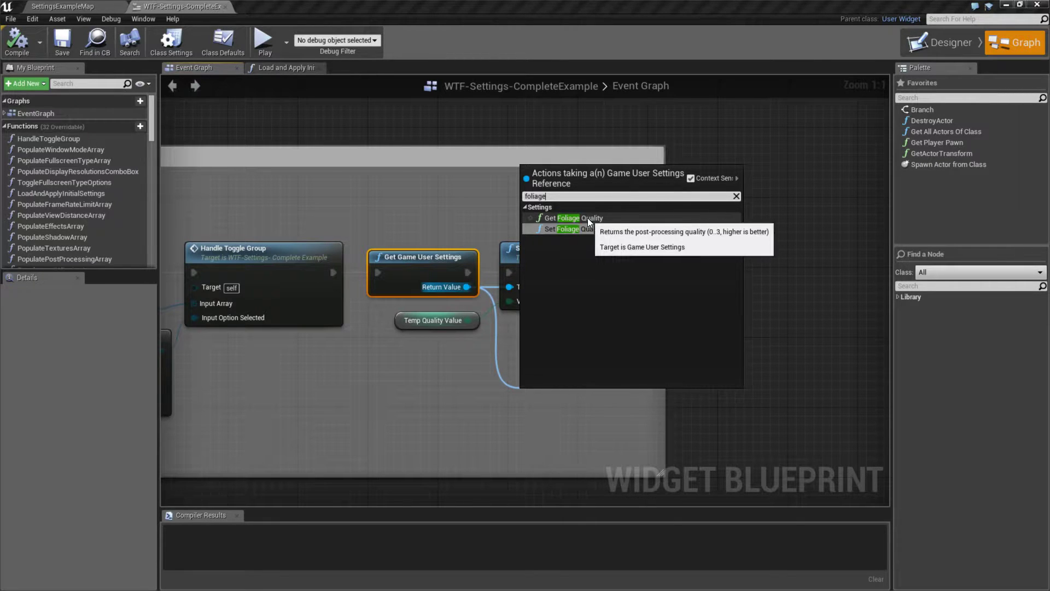
pyautogui.click(567, 228)
pyautogui.moveTo(552, 395); pyautogui.dragTo(533, 326)
pyautogui.moveTo(467, 286); pyautogui.dragTo(514, 438)
pyautogui.write('get folia')
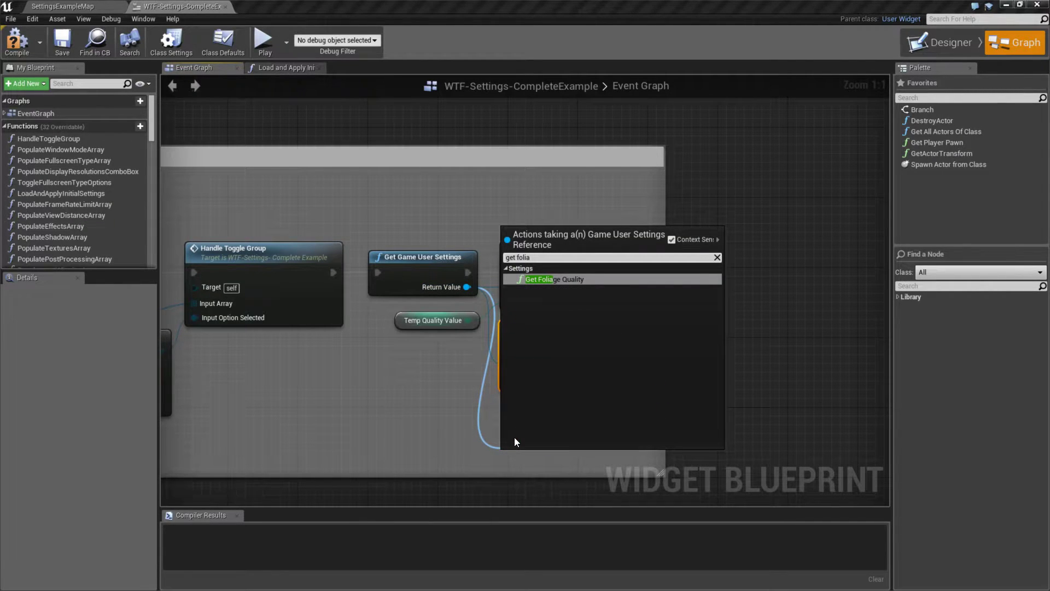
pyautogui.press('Return')
pyautogui.moveTo(549, 462); pyautogui.dragTo(553, 367)
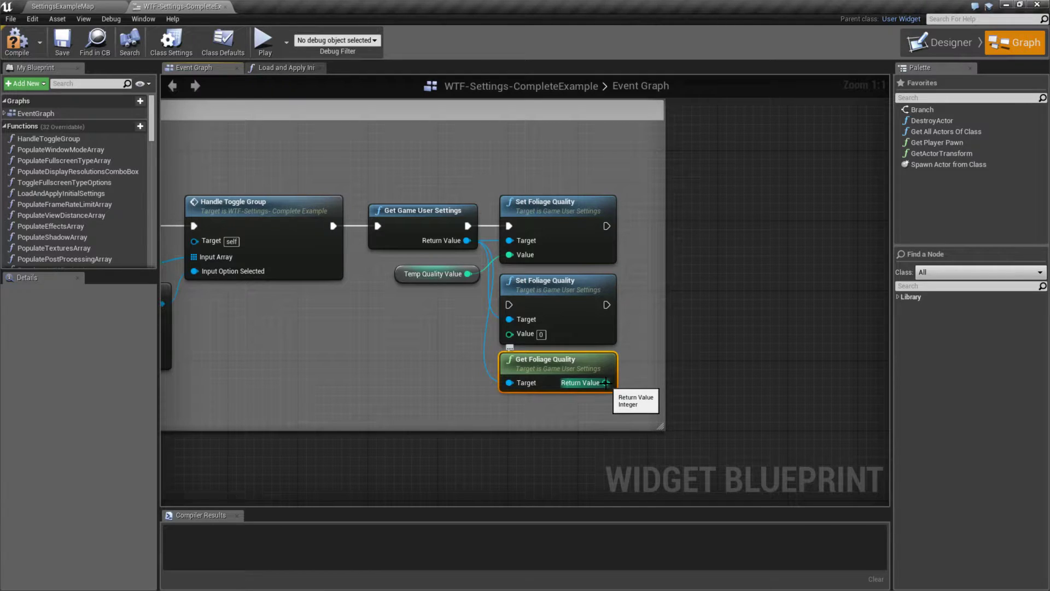
# Delete the extra Set Foliage Quality and Get Foliage Quality nodes
pyautogui.click(562, 288)
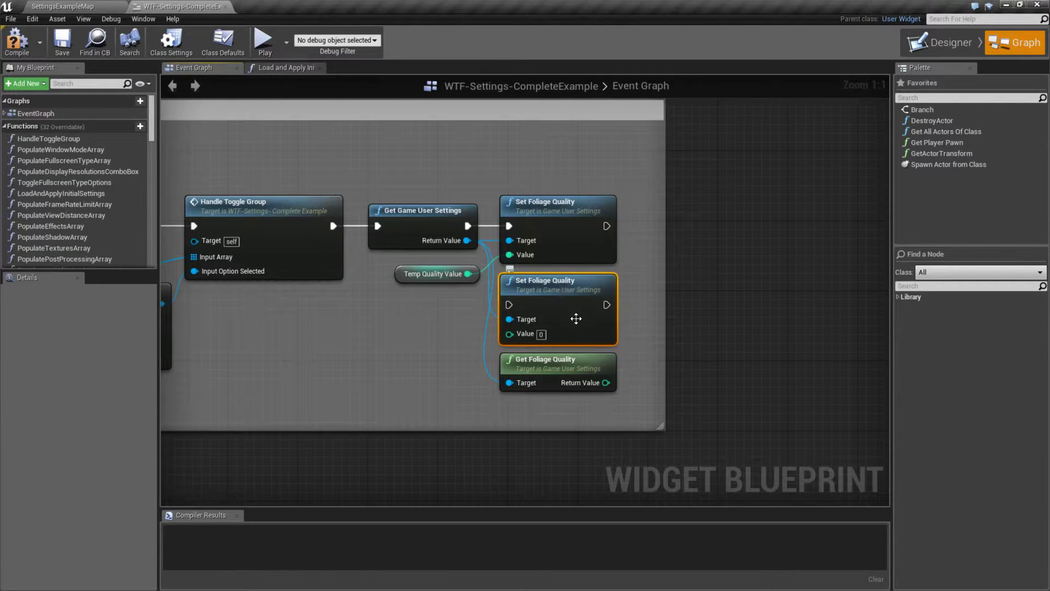
pyautogui.keyDown('shift'); pyautogui.click(615, 376); pyautogui.keyUp('shift')
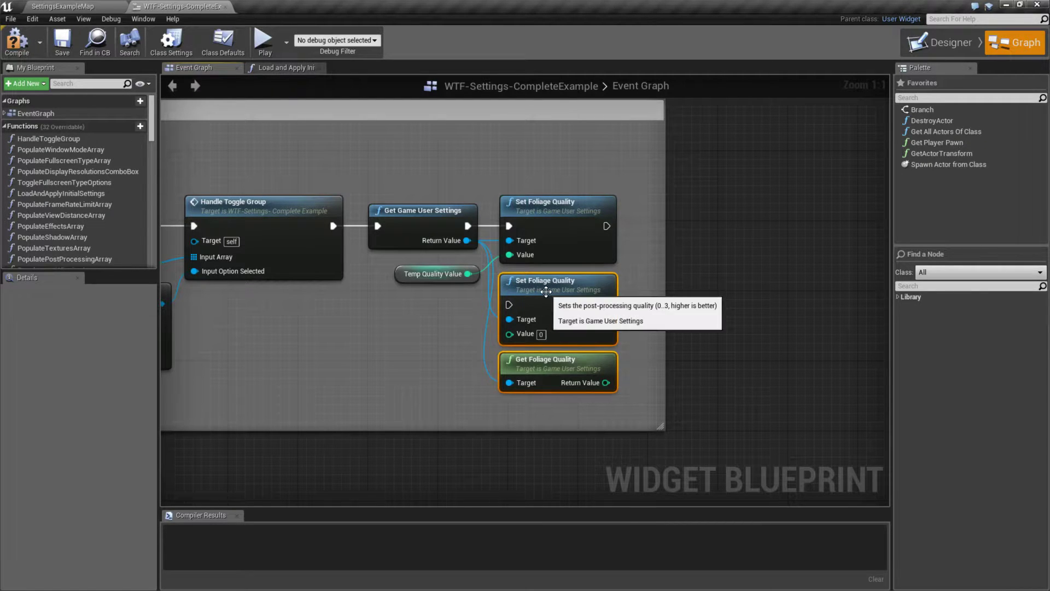
pyautogui.press('Delete')
pyautogui.moveTo(540, 290); pyautogui.dragTo(563, 301, button='right')
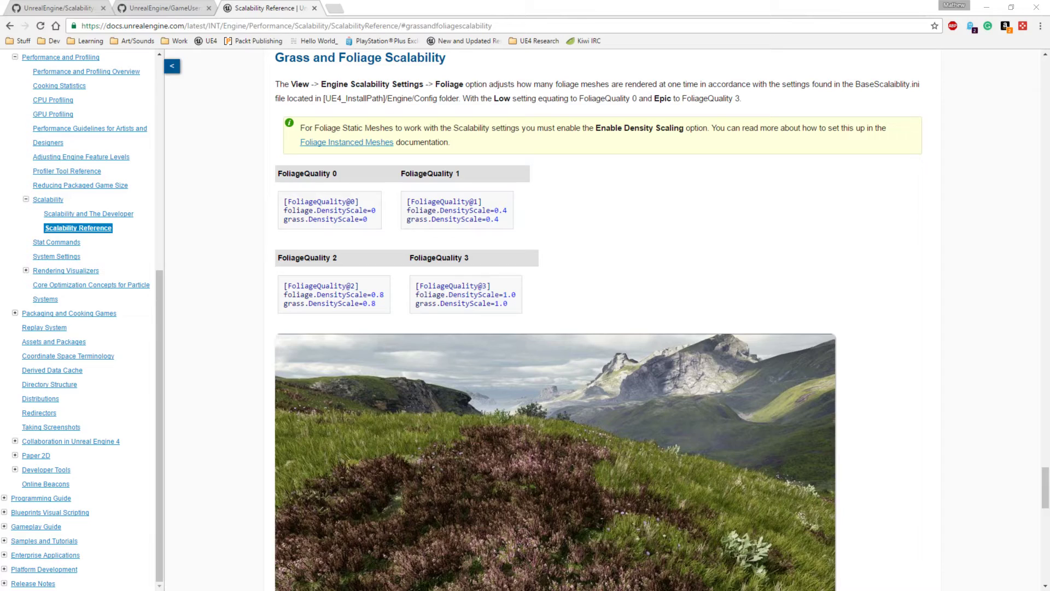
# Highlight the four FoliageQuality code boxes in the Grass and Foliage Scalability docs
pyautogui.rightClick(618, 290)
pyautogui.press('Escape')
pyautogui.hotkey('ctrl', 'a')
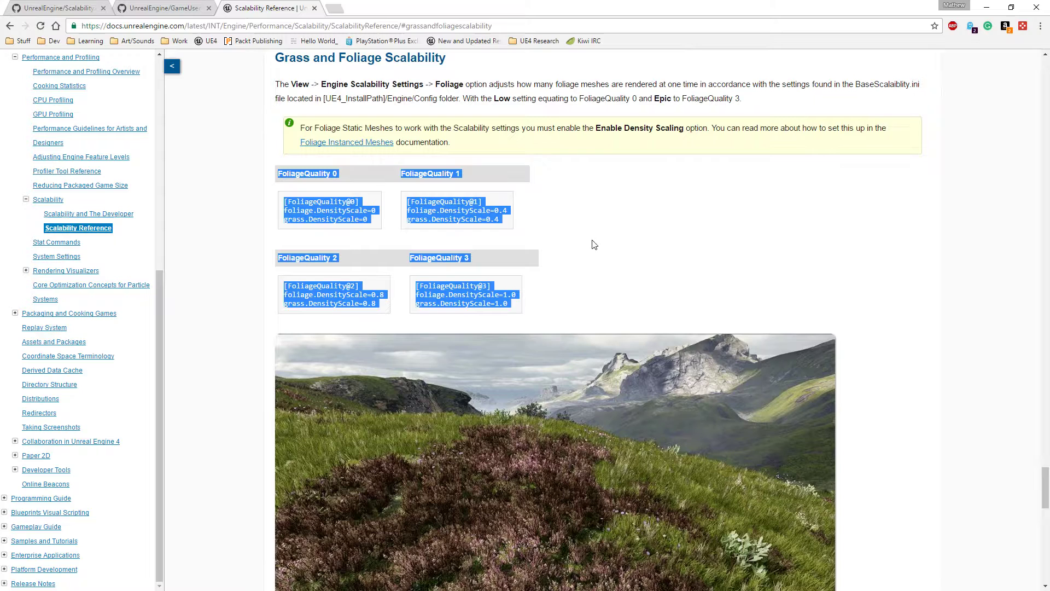
pyautogui.scroll(1, 603, 239)
pyautogui.click(288, 230)
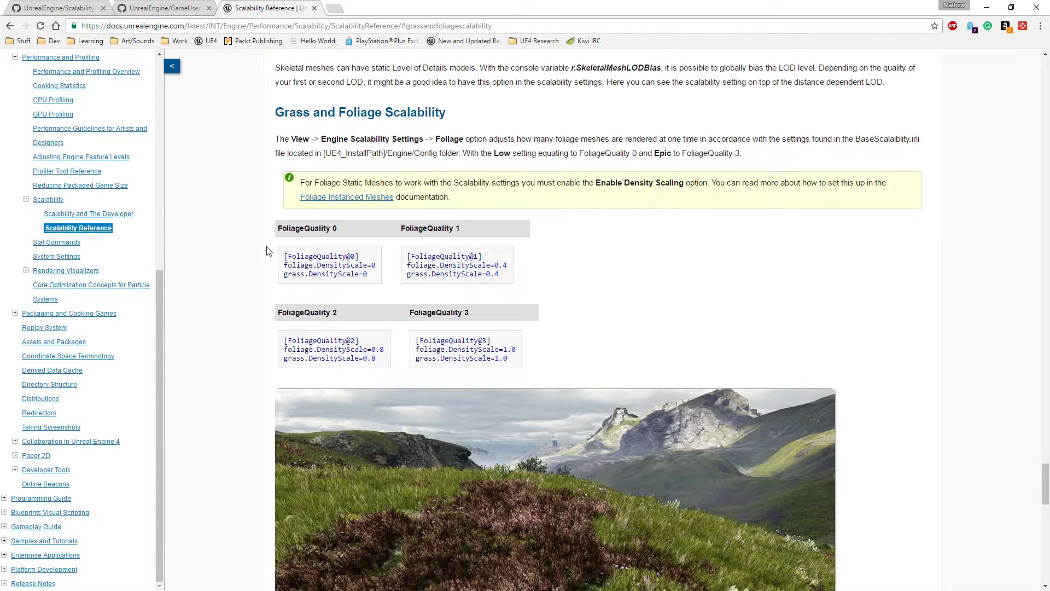
pyautogui.moveTo(277, 226); pyautogui.dragTo(538, 355)
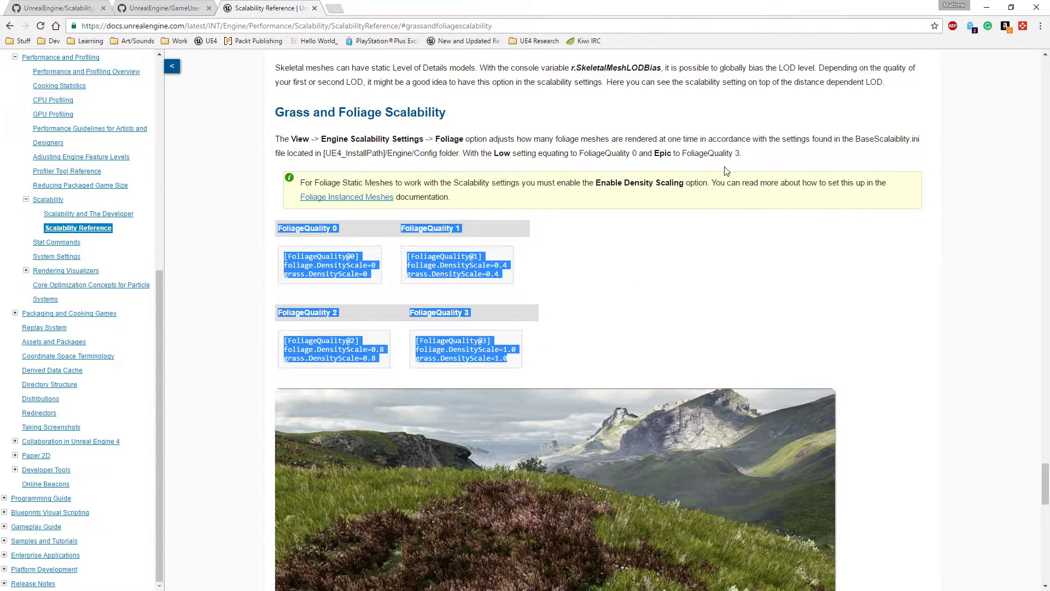
# Highlight the BaseScalability.ini file name and the Engine/Config folder path
pyautogui.moveTo(856, 139); pyautogui.dragTo(920, 139)
pyautogui.click(892, 139)
pyautogui.moveTo(388, 153); pyautogui.dragTo(457, 154)
pyautogui.click(457, 154)
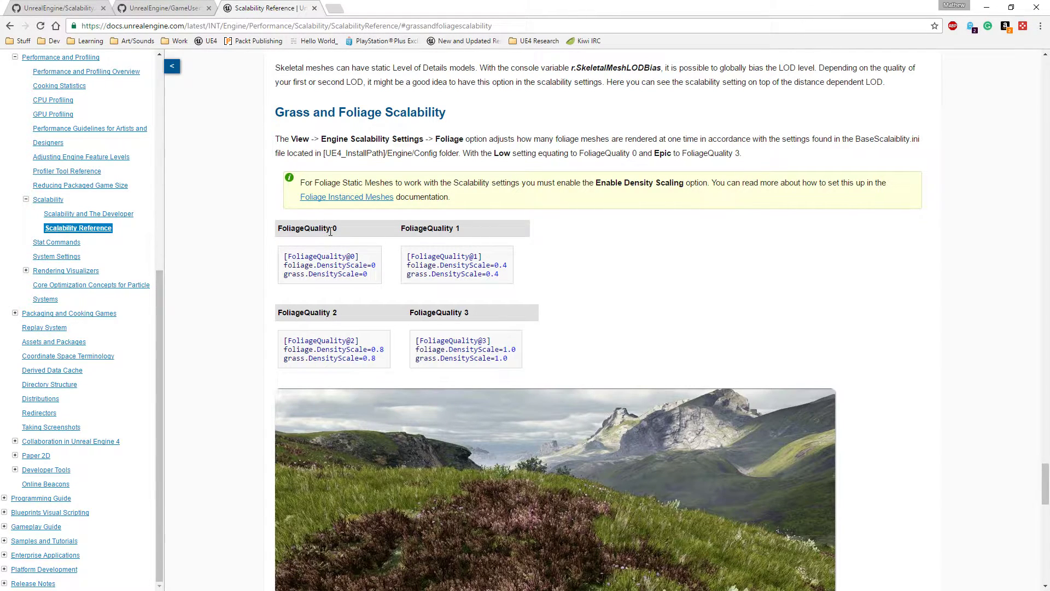
# Highlight the FoliageQuality 0 density values and FoliageQuality 2's 0.8 lines, then minimize the browser
pyautogui.moveTo(283, 257); pyautogui.dragTo(373, 278)
pyautogui.click(318, 270)
pyautogui.moveTo(283, 348); pyautogui.dragTo(386, 363)
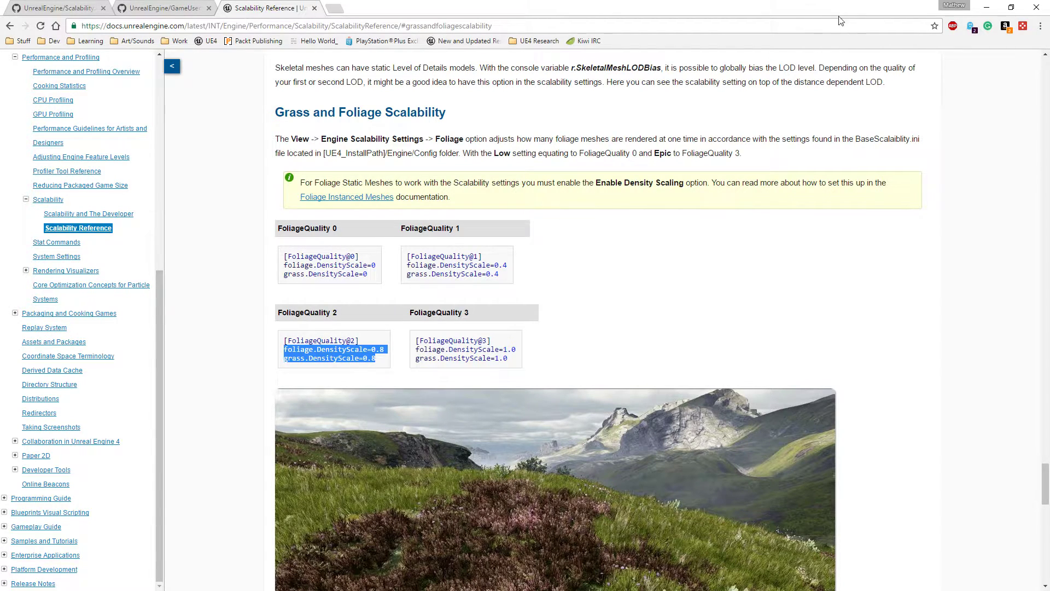
pyautogui.click(986, 7)
pyautogui.moveTo(599, 252); pyautogui.dragTo(596, 286, button='right')
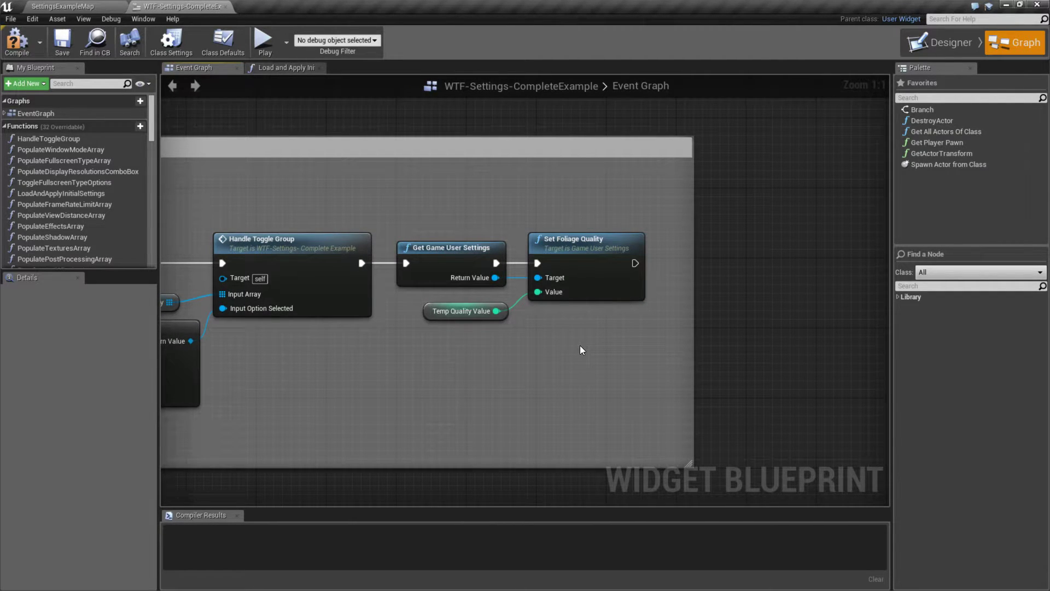
# Set Foliage quality to Epic and apply in the standalone preview, then return to SettingsExampleMap
pyautogui.click(271, 43)
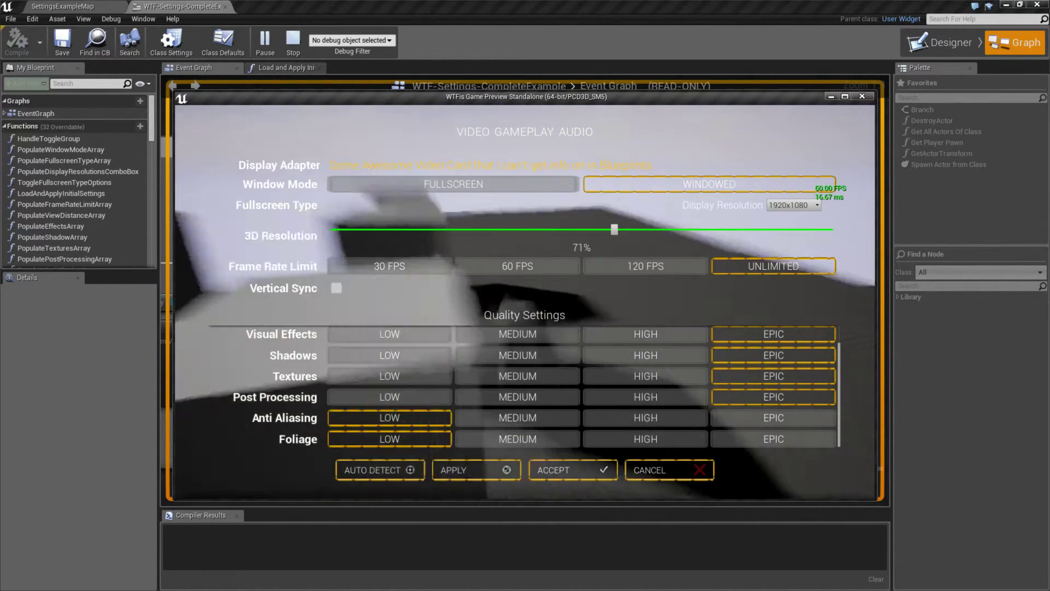
pyautogui.click(782, 441)
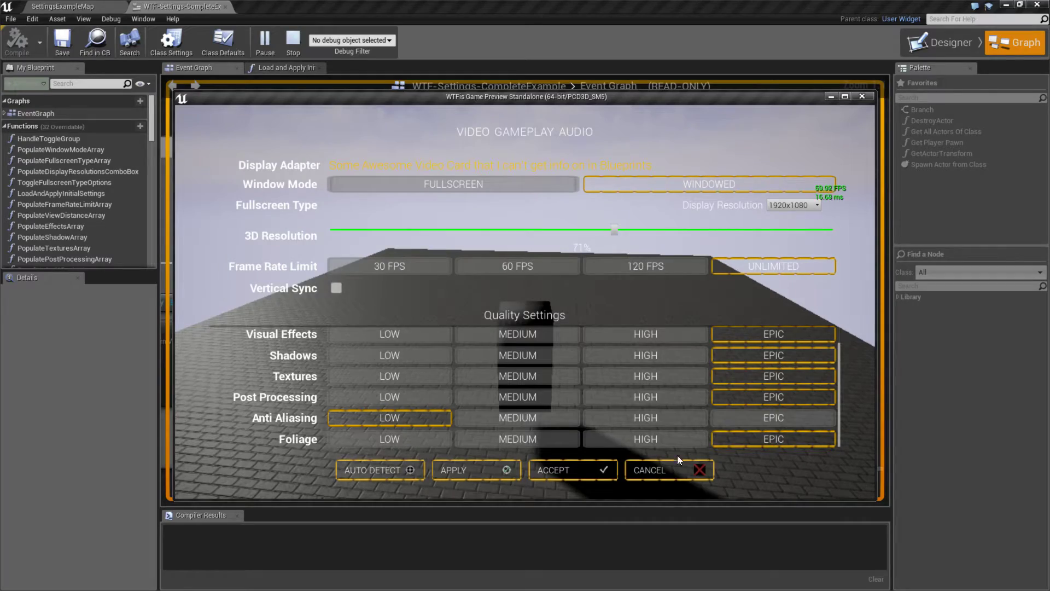
pyautogui.click(476, 478)
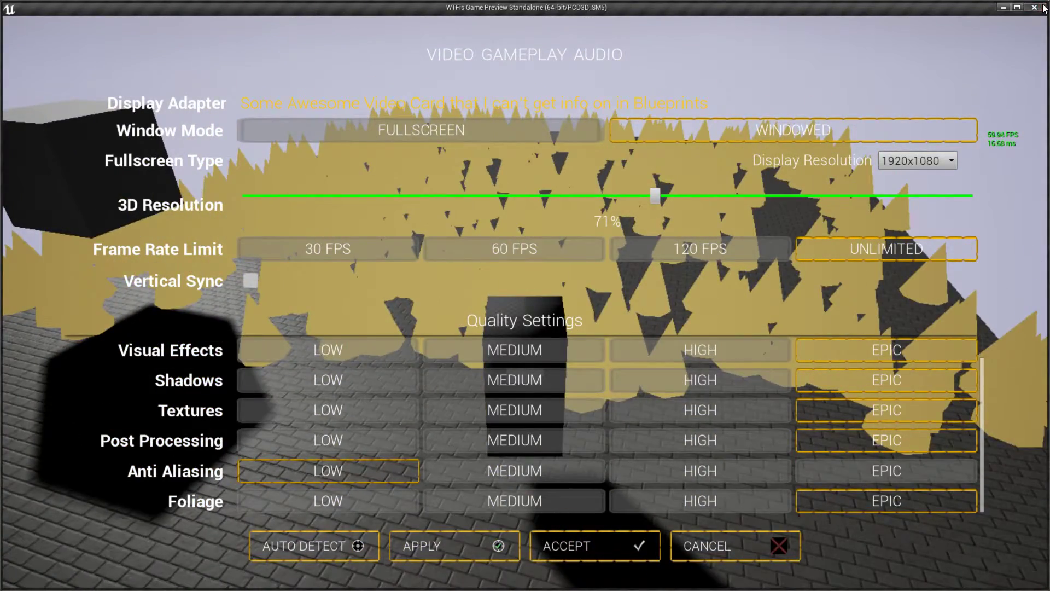
pyautogui.click(1035, 7)
pyautogui.click(83, 6)
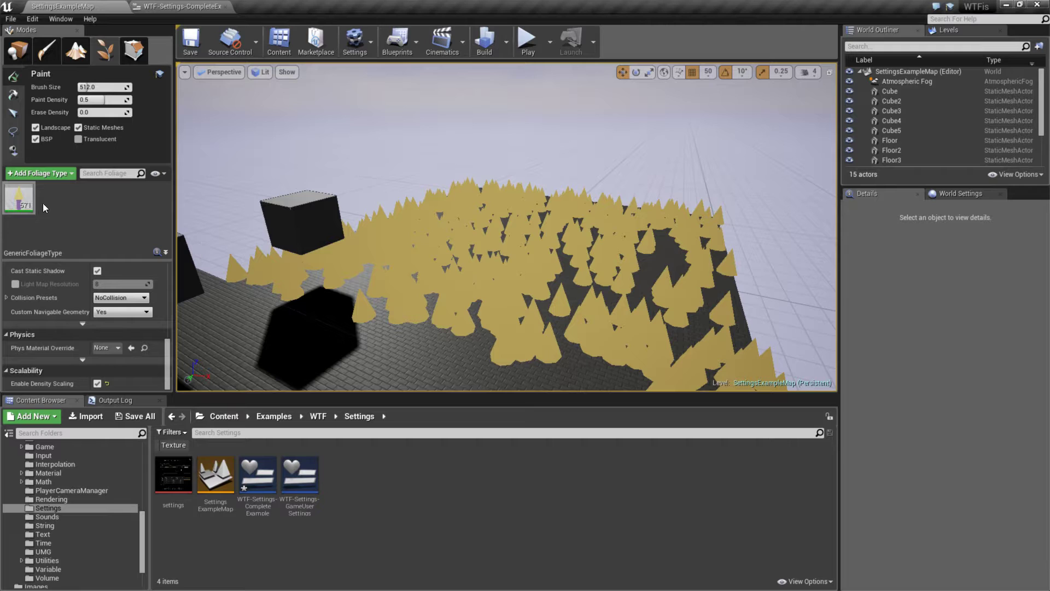
# Uncheck Enable Density Scaling on the painted foliage type and play the level
pyautogui.click(19, 198)
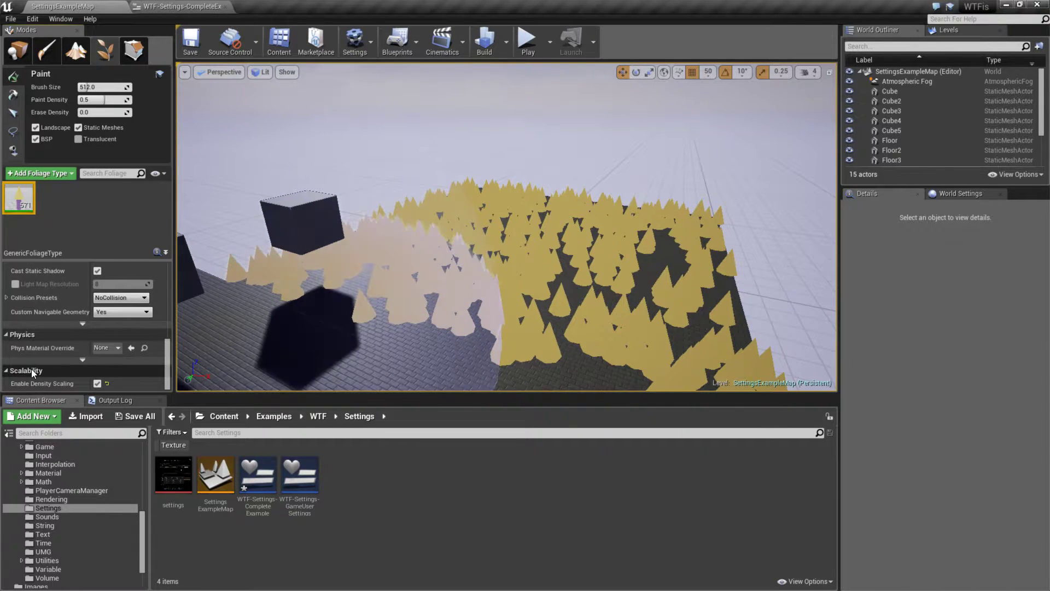
pyautogui.moveTo(20, 386)
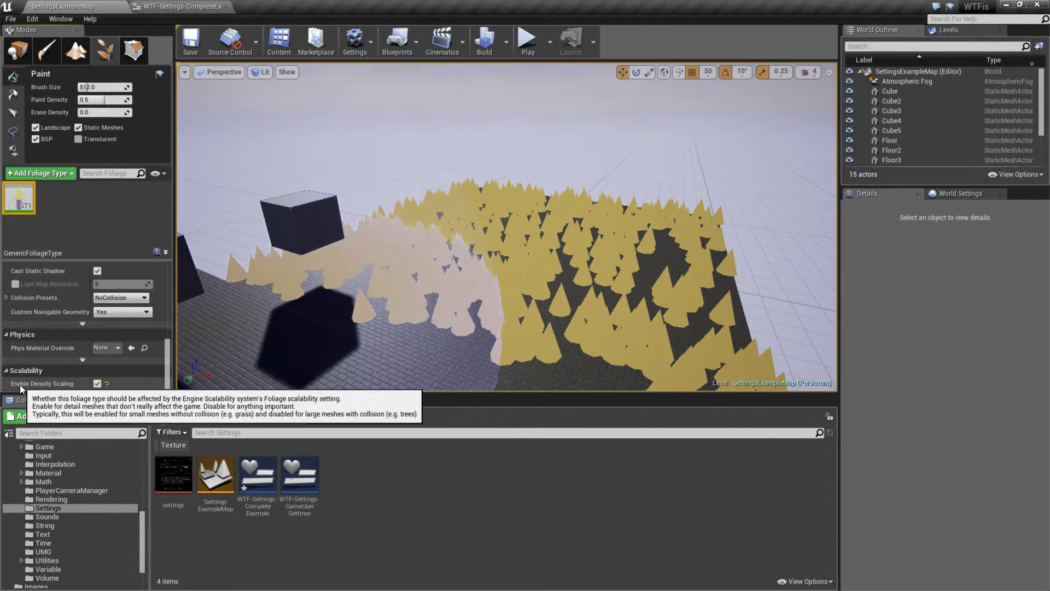
pyautogui.click(107, 383)
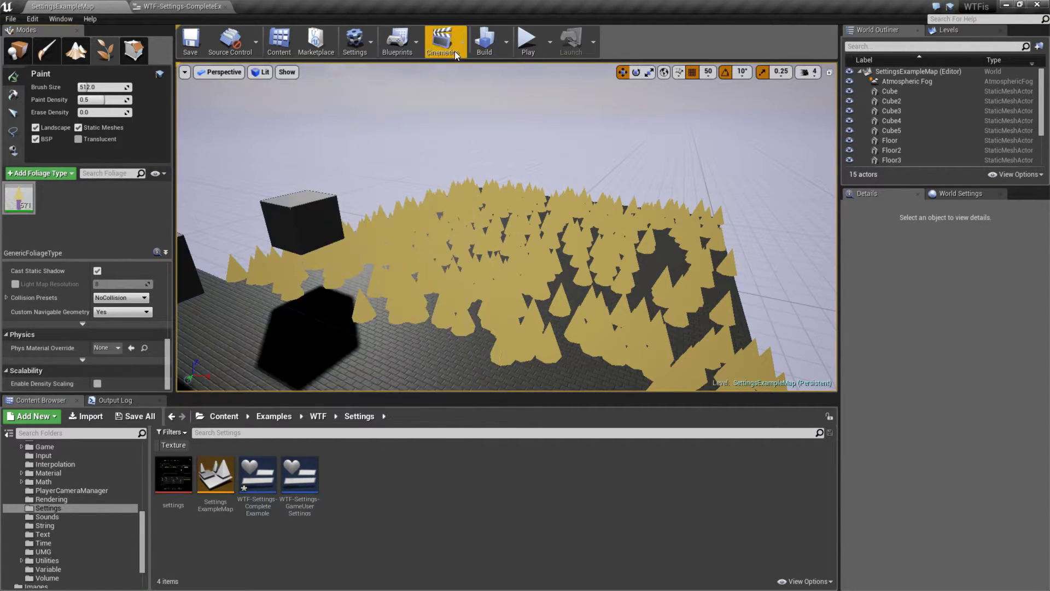
pyautogui.click(532, 46)
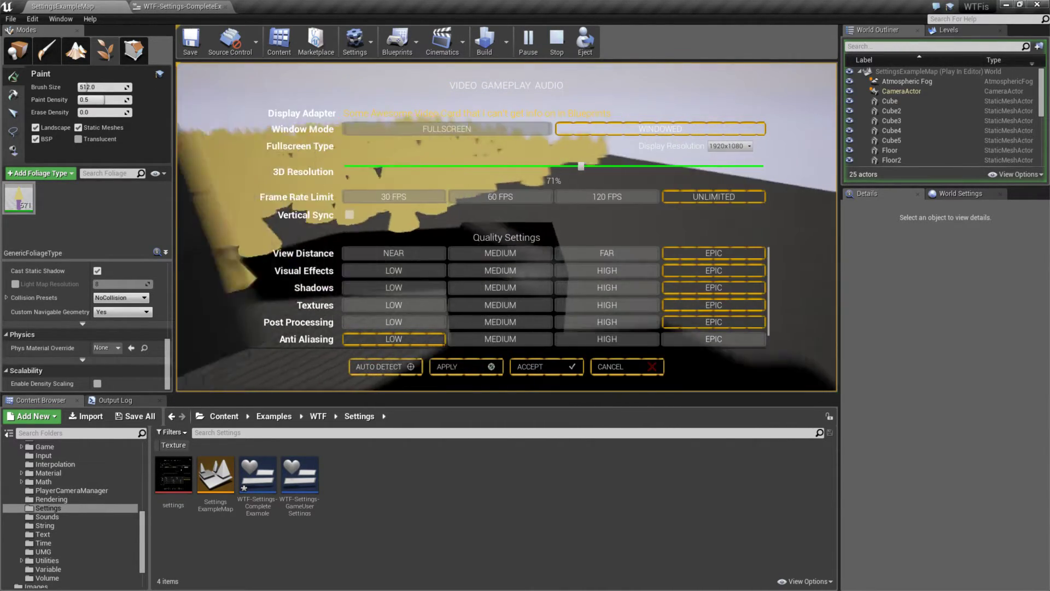
# Switch Foliage quality to Low, Medium, then High in play, then stop the session
pyautogui.scroll(-1, 568, 312)
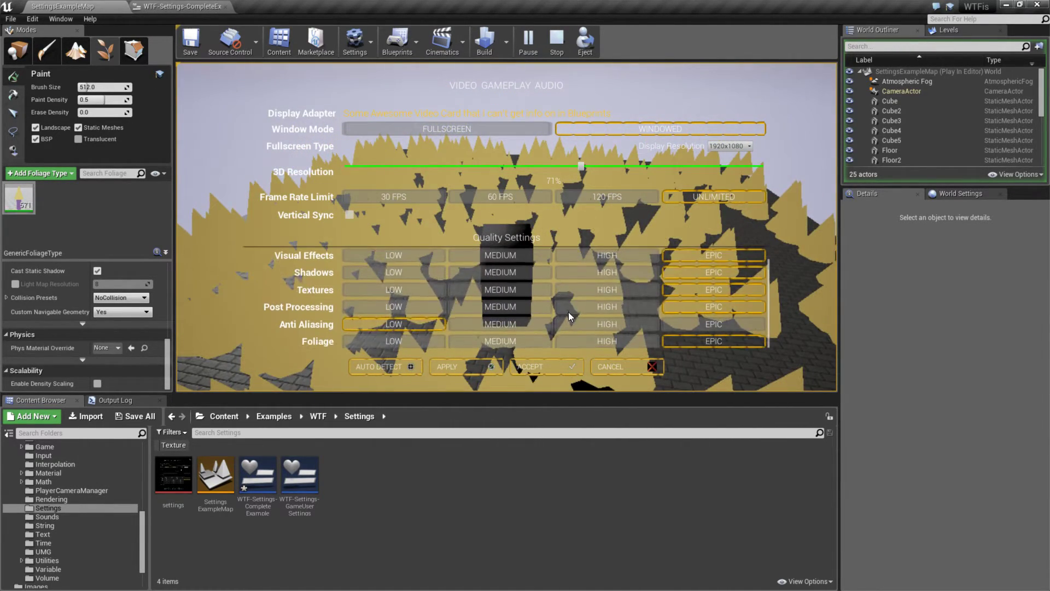
pyautogui.click(367, 341)
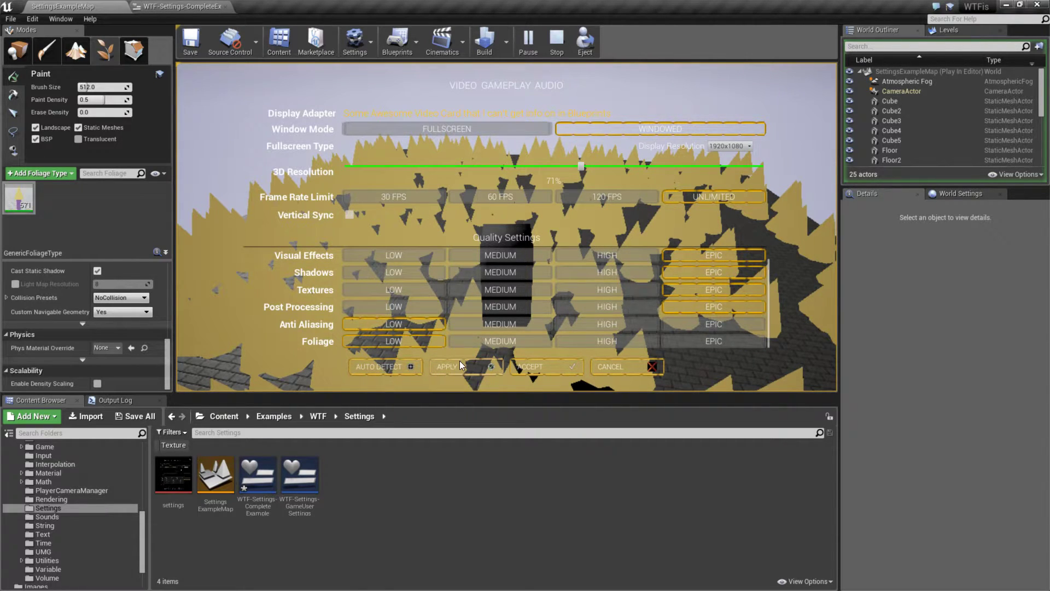
pyautogui.click(500, 342)
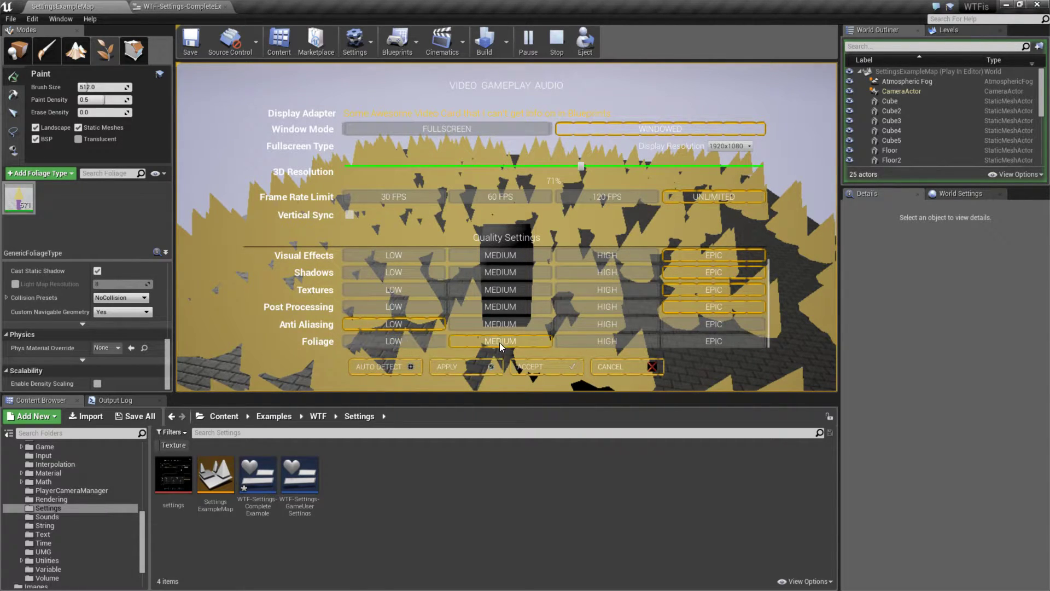
pyautogui.click(621, 343)
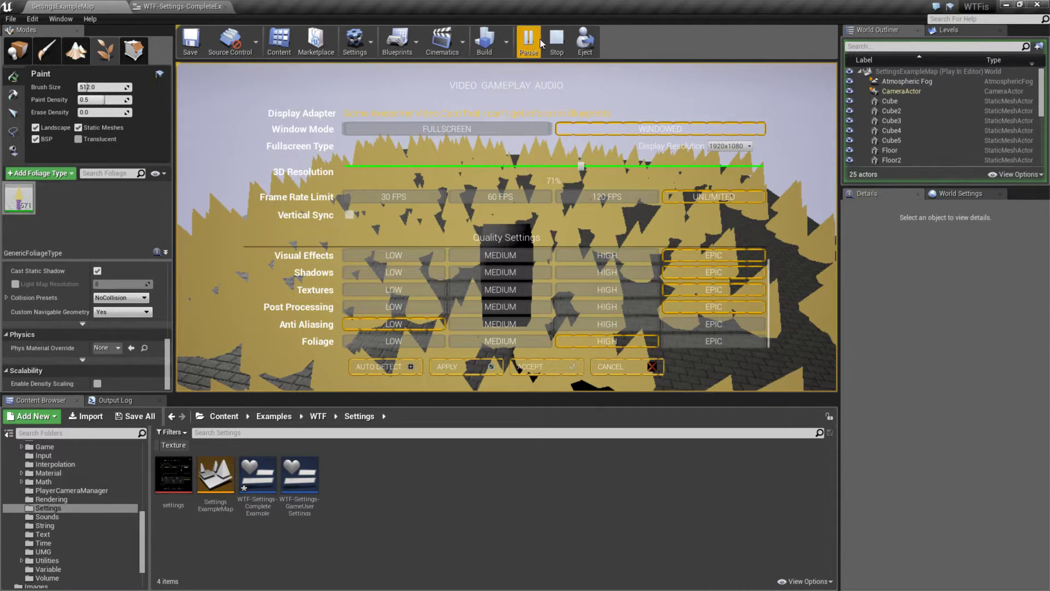
pyautogui.click(564, 34)
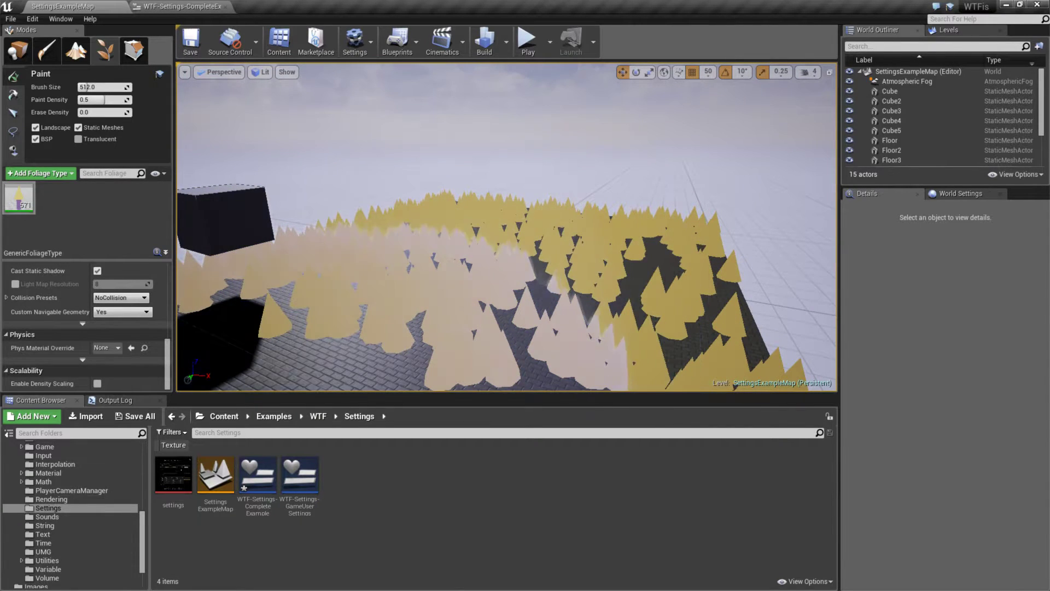
# Check Scalability > Enable Density Scaling again for the painted foliage type
pyautogui.moveTo(49, 385)
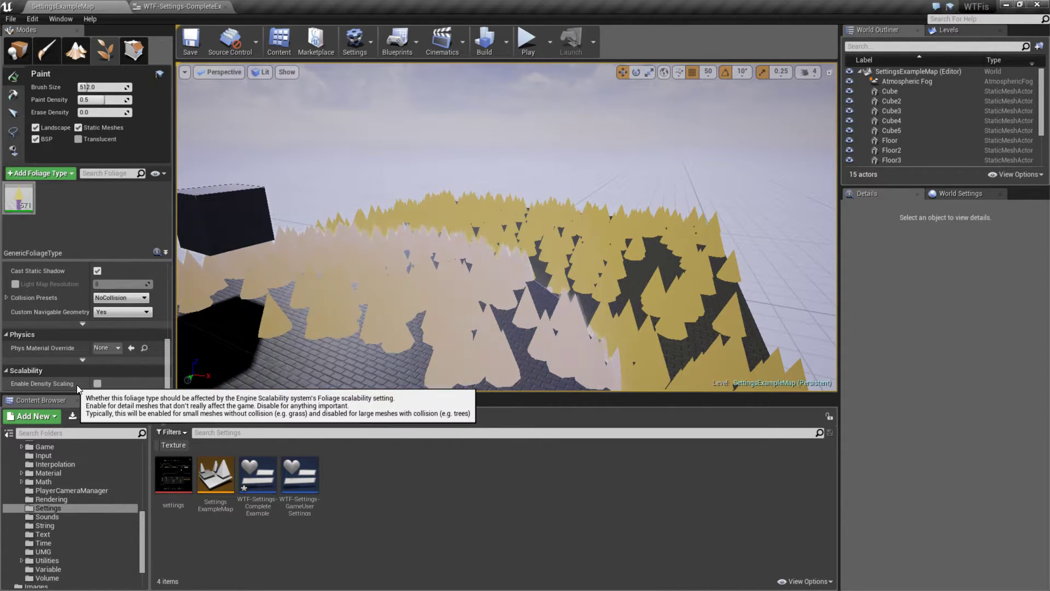
pyautogui.click(98, 383)
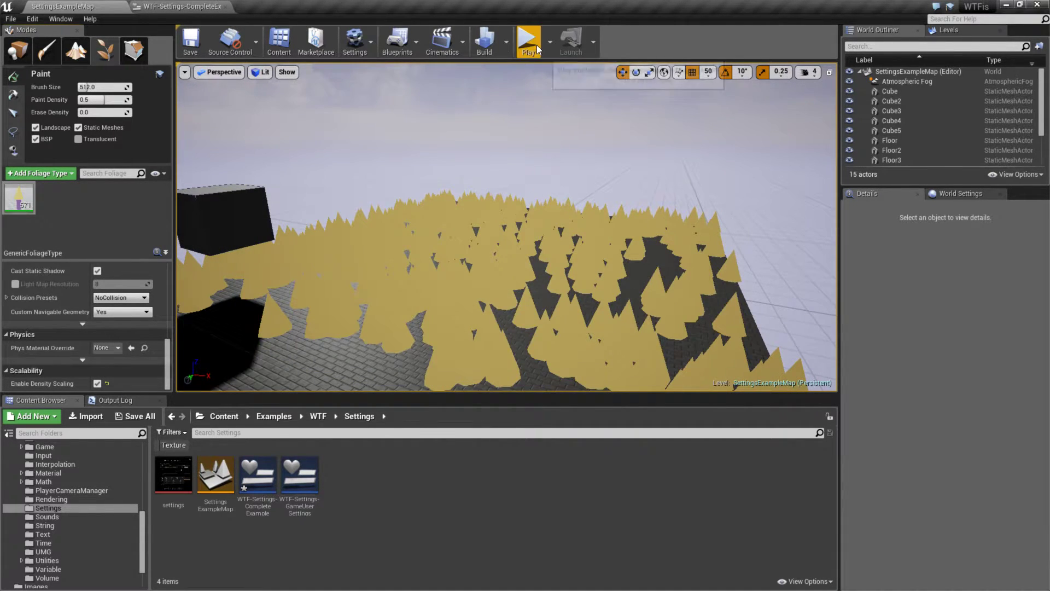
# Play the level, set Foliage quality to Low, then Epic and apply, then stop
pyautogui.click(523, 35)
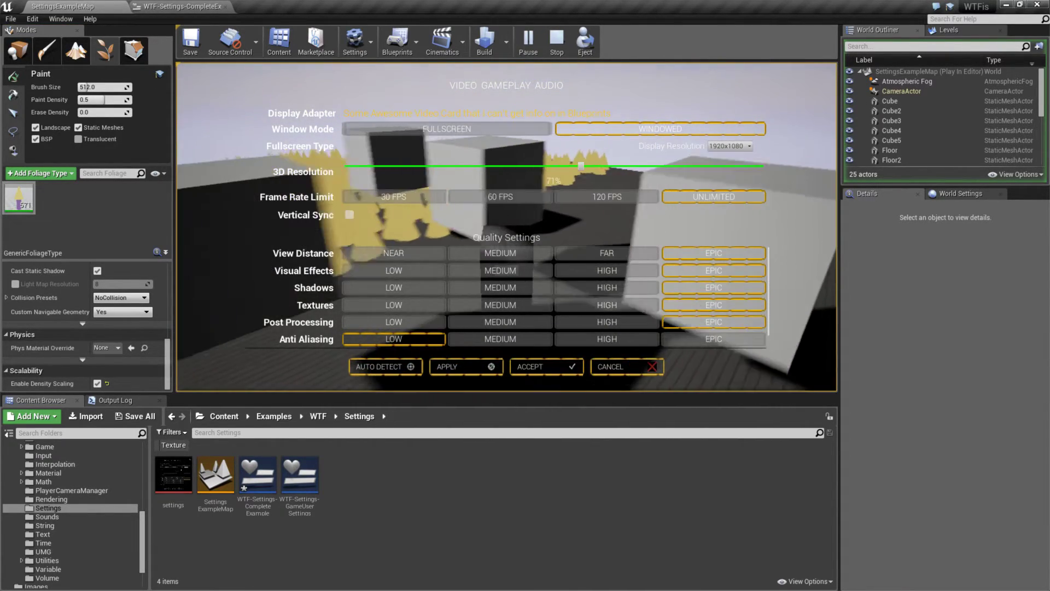
pyautogui.scroll(-1, 572, 310)
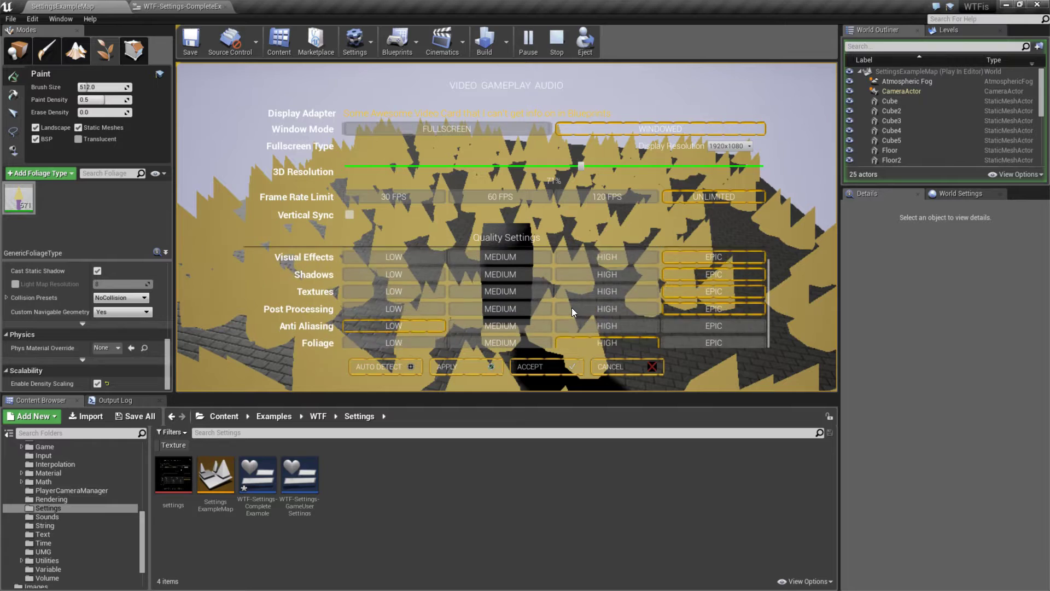
pyautogui.click(394, 341)
pyautogui.click(699, 339)
pyautogui.click(463, 367)
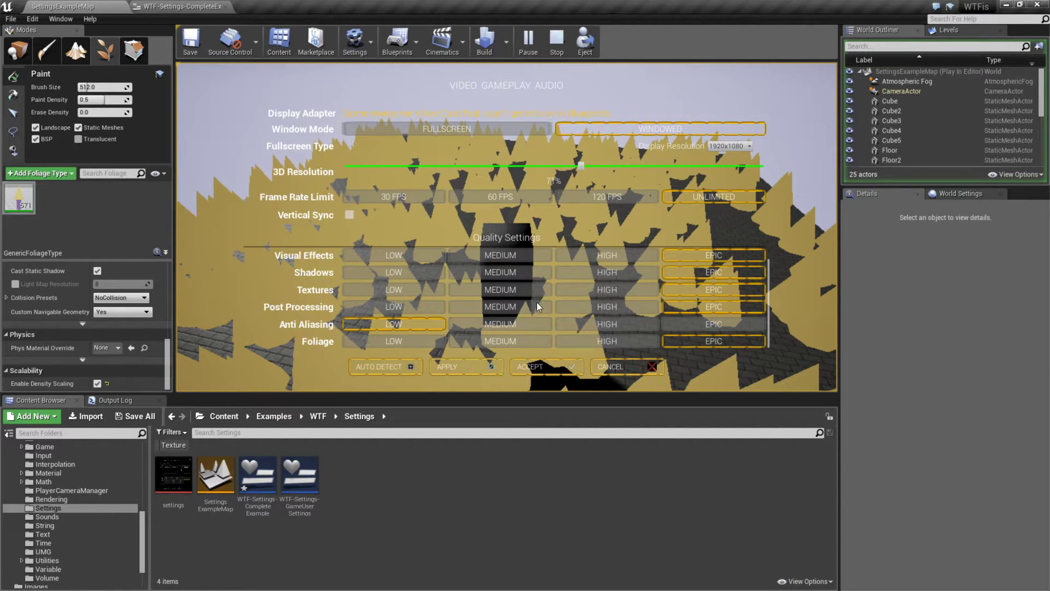
pyautogui.press('Escape')
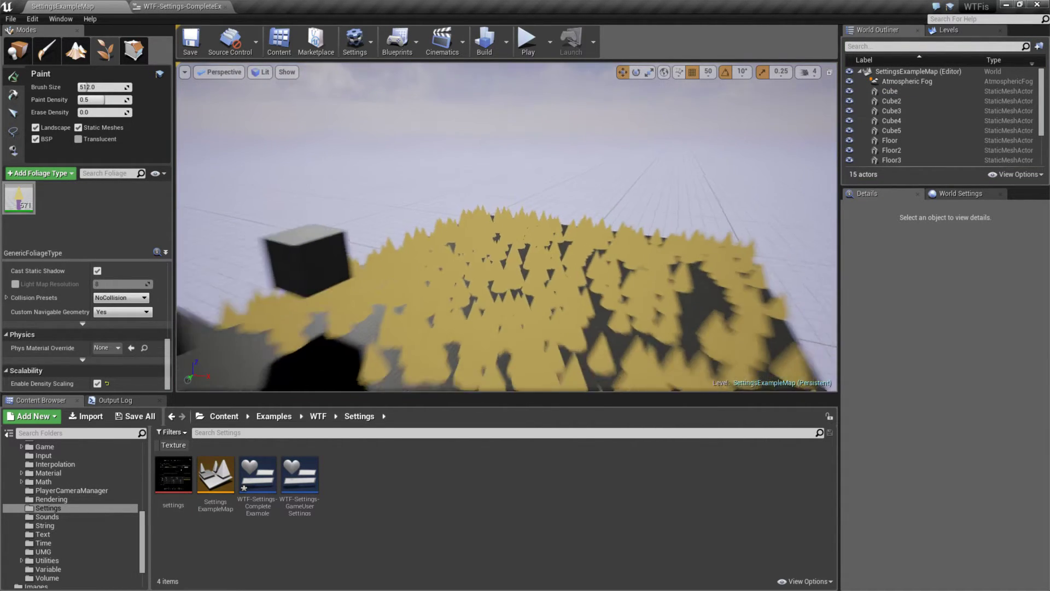
# Browse the Content Browser from the Content folder into Meshes
pyautogui.moveTo(17, 198)
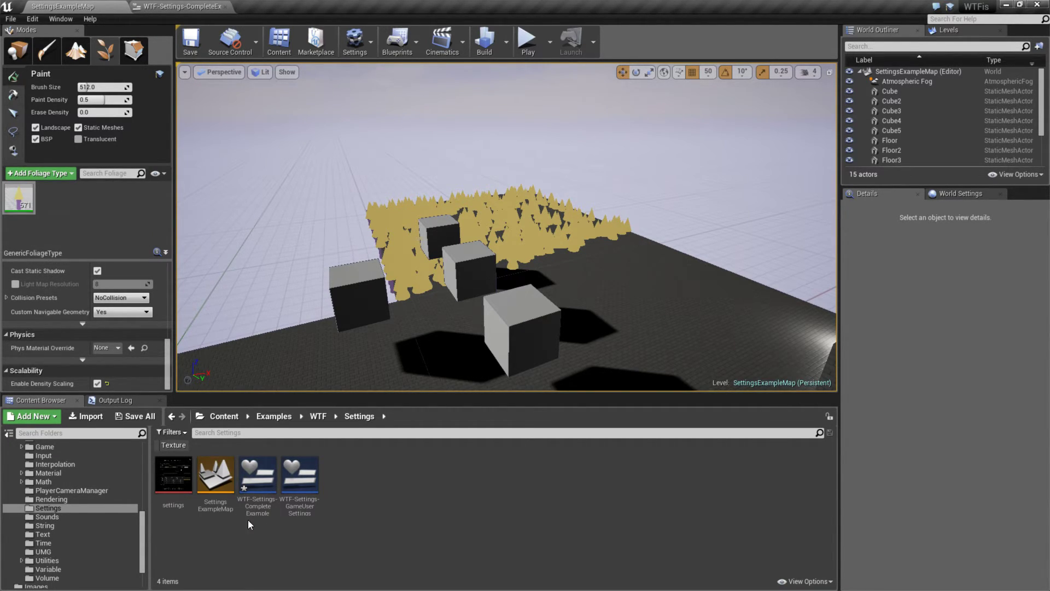
pyautogui.scroll(12, 64, 497)
pyautogui.click(16, 508)
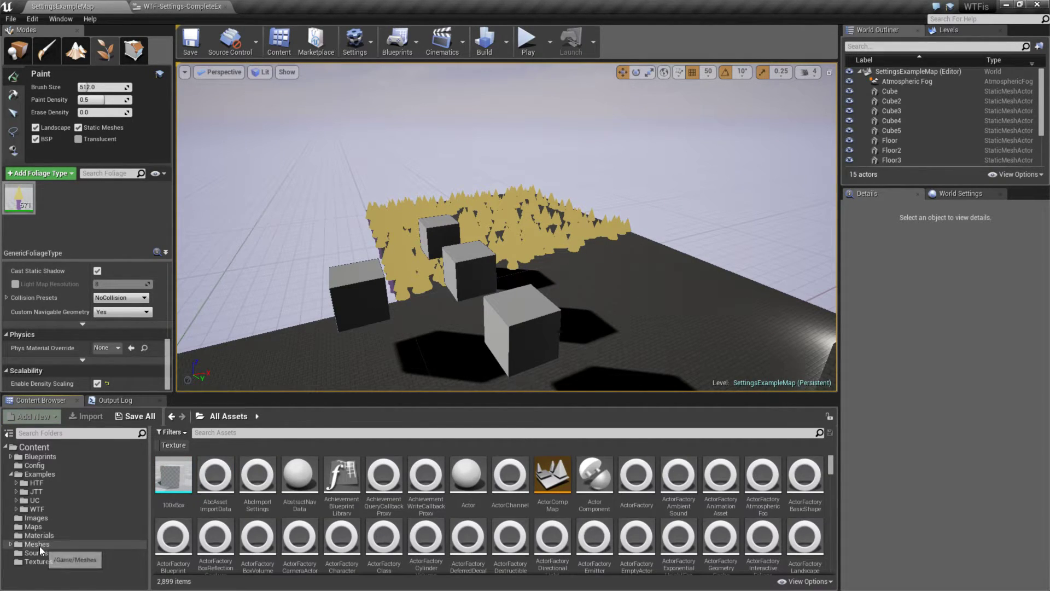
pyautogui.click(40, 545)
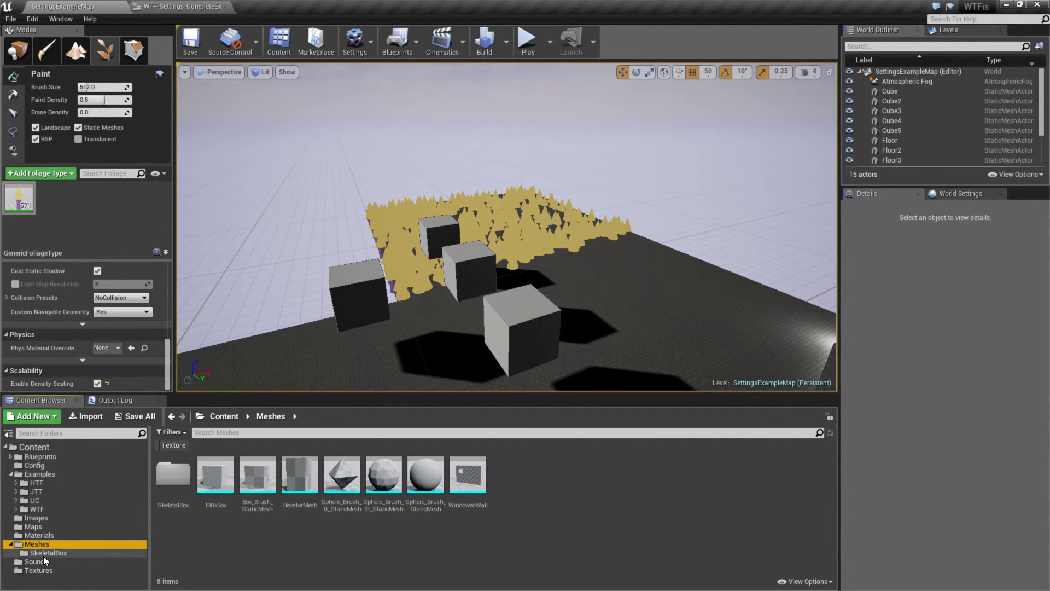
# Locate GenericFoliageType, add it to the foliage list, and open its context menu
pyautogui.rightClick(22, 201)
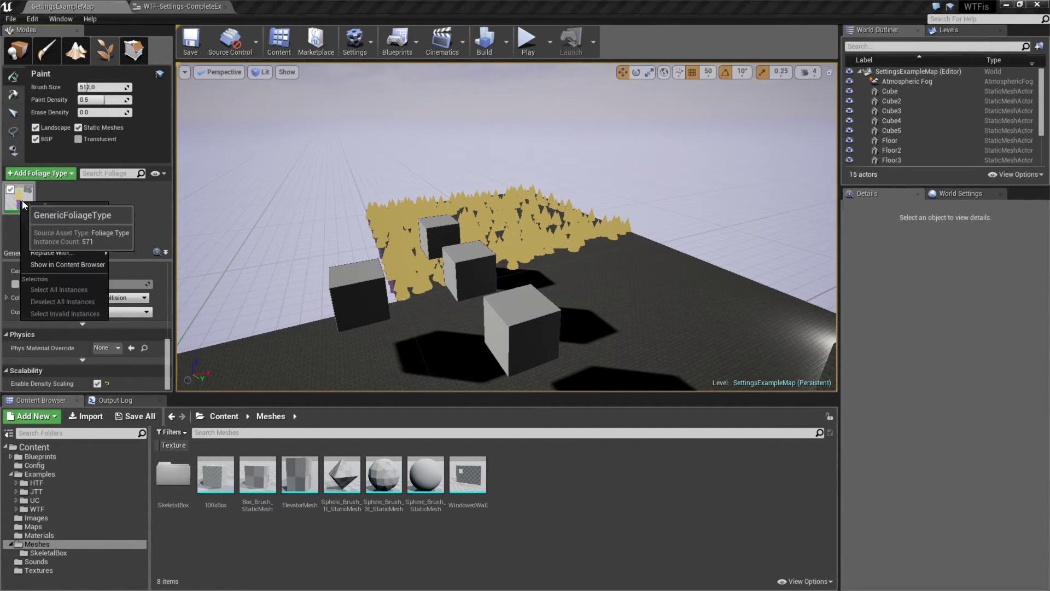
pyautogui.click(61, 264)
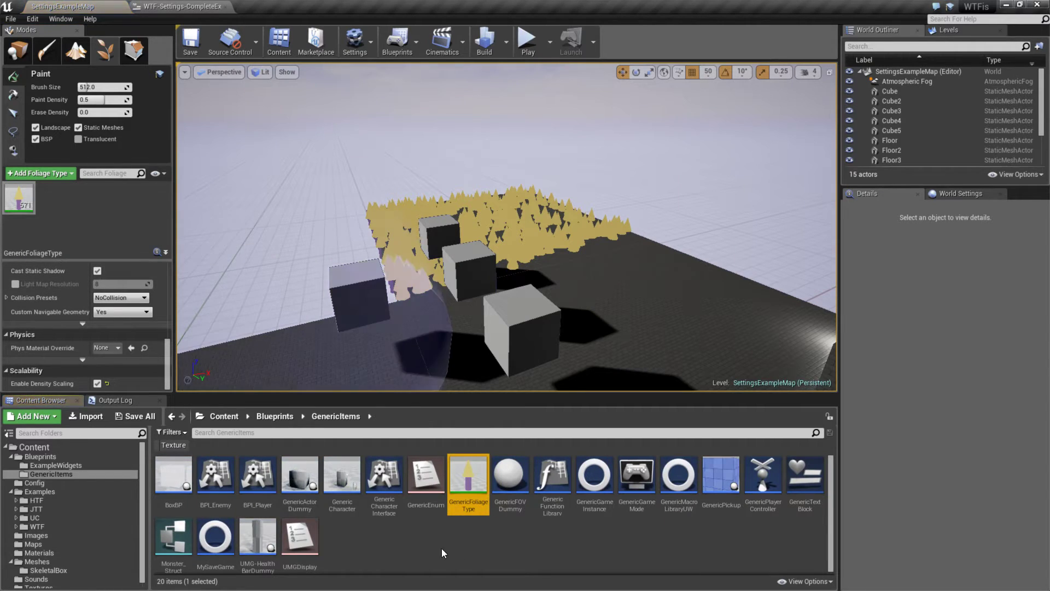
pyautogui.moveTo(468, 478); pyautogui.dragTo(74, 222)
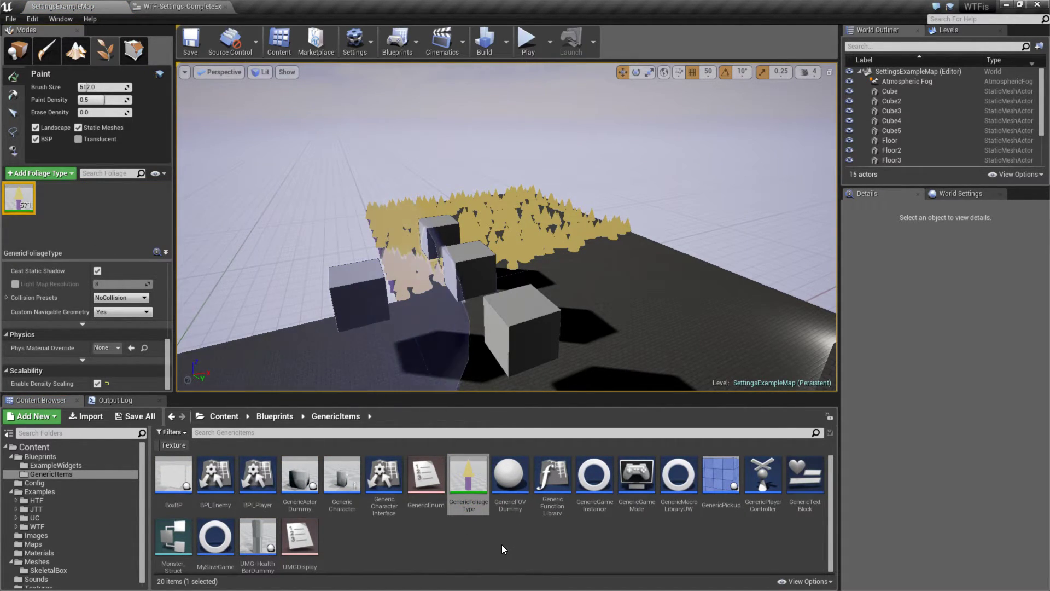
pyautogui.rightClick(473, 484)
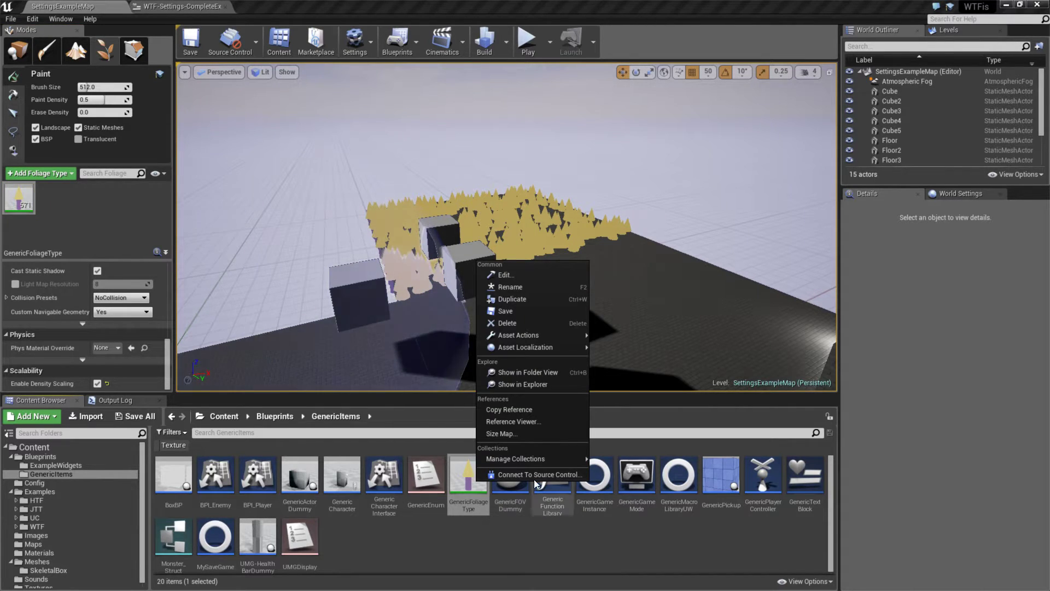
# Duplicate GenericFoliageType as GenericFoliageType2 and paint it densely across the floor
pyautogui.click(519, 300)
pyautogui.moveTo(516, 489); pyautogui.dragTo(90, 203)
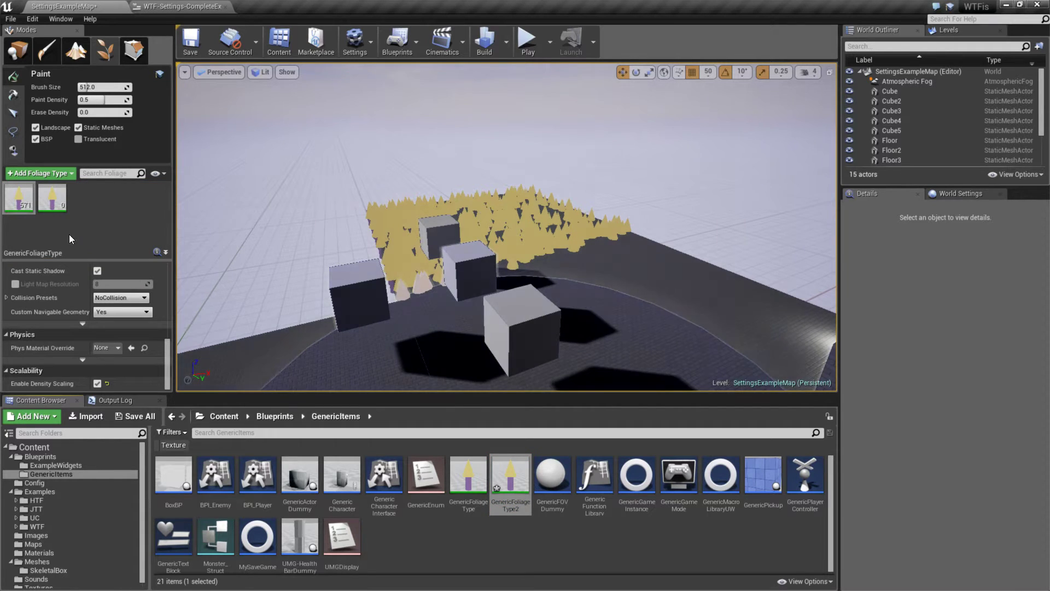
pyautogui.click(52, 200)
pyautogui.moveTo(645, 284)
pyautogui.mouseDown()
pyautogui.moveTo(679, 298)
pyautogui.moveTo(626, 327)
pyautogui.moveTo(682, 290)
pyautogui.mouseUp()
pyautogui.moveTo(682, 291); pyautogui.dragTo(612, 311, button='right')
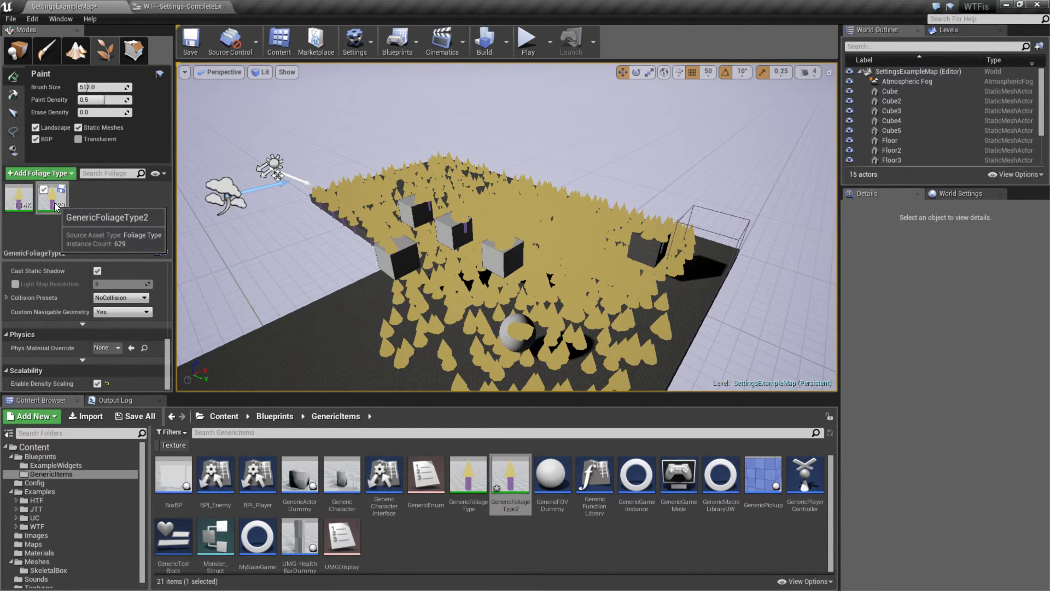
# Uncheck Enable Density Scaling for GenericFoliageType2, comparing with the original foliage type
pyautogui.scroll(1, 64, 346)
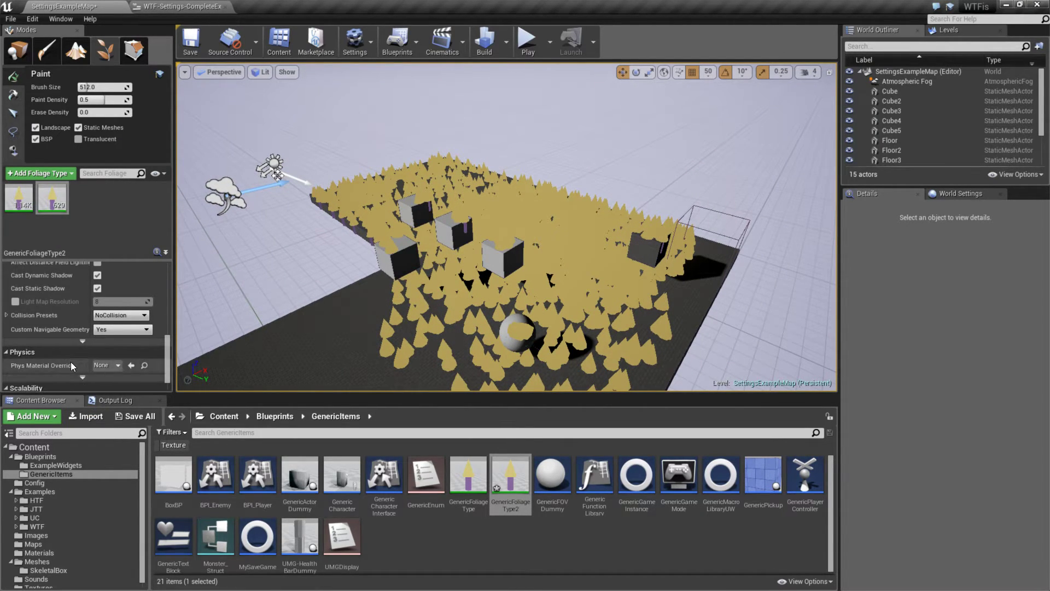
pyautogui.scroll(-1, 72, 366)
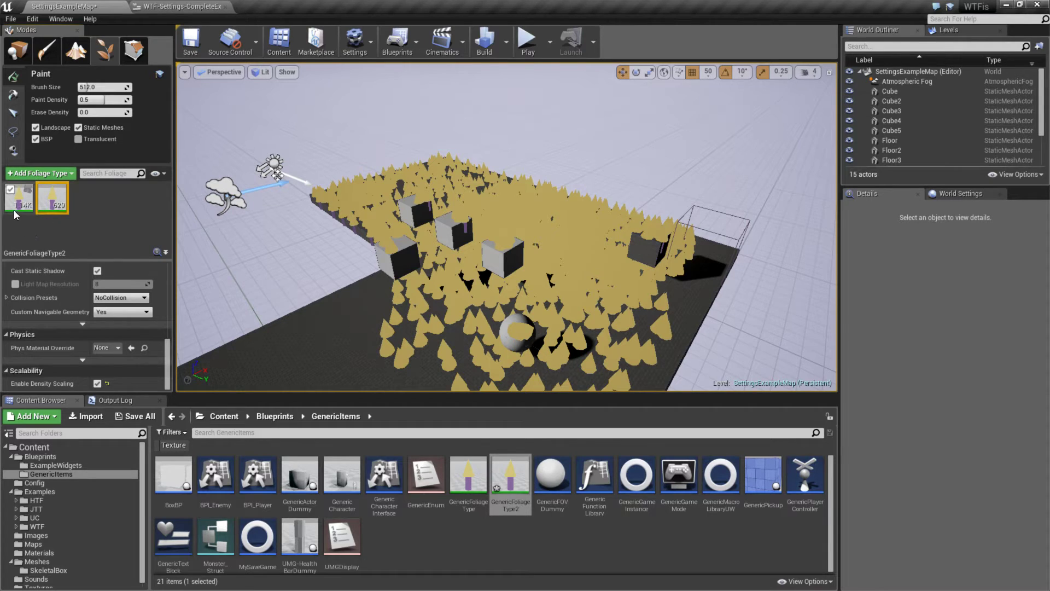
pyautogui.click(97, 382)
pyautogui.click(23, 209)
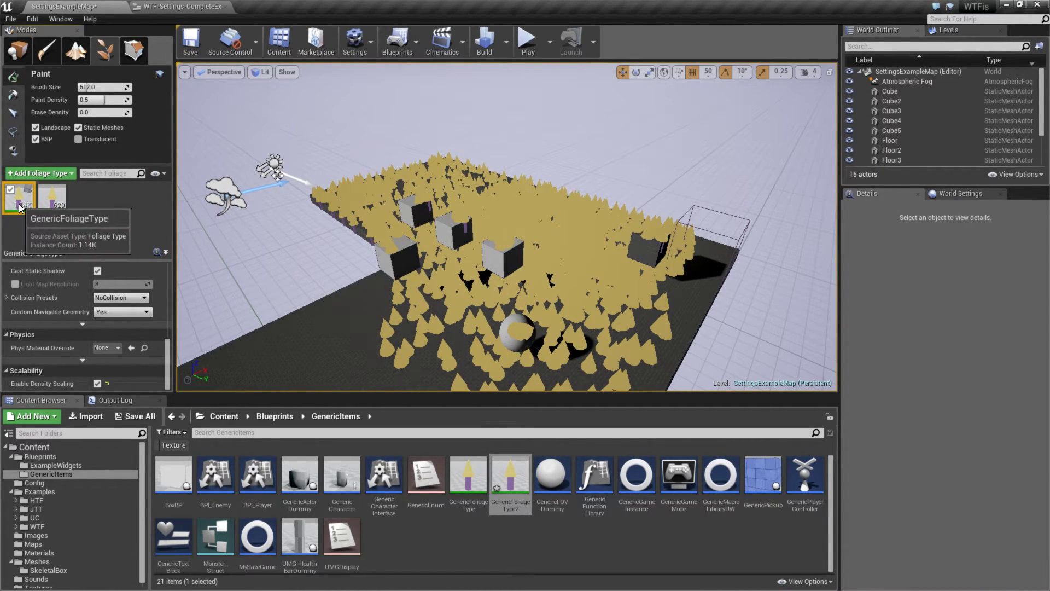
pyautogui.click(52, 198)
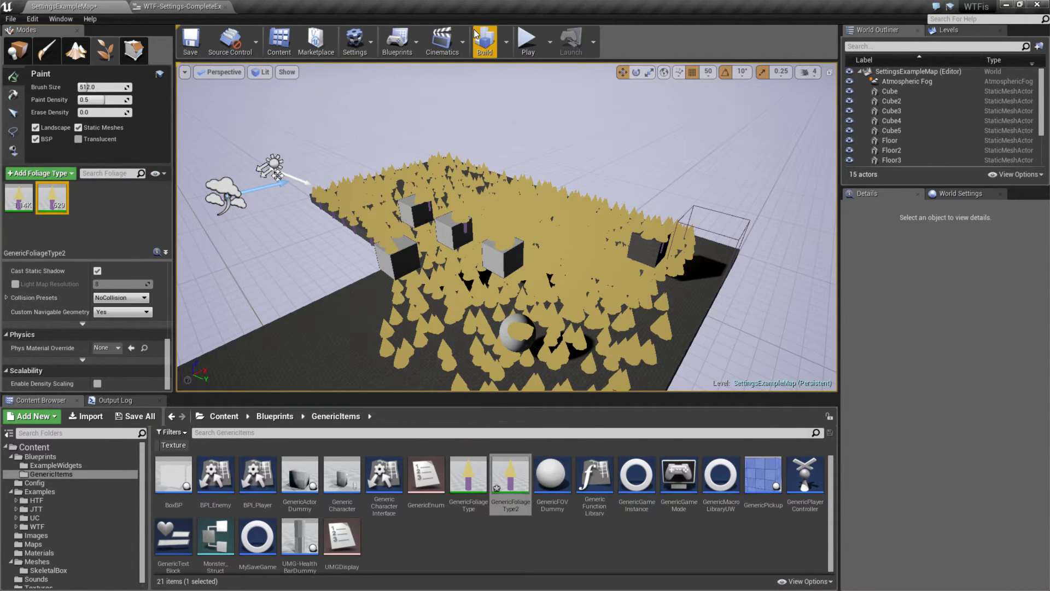
# Play the level and apply Foliage quality LOW, then MEDIUM, then stop the session
pyautogui.click(528, 40)
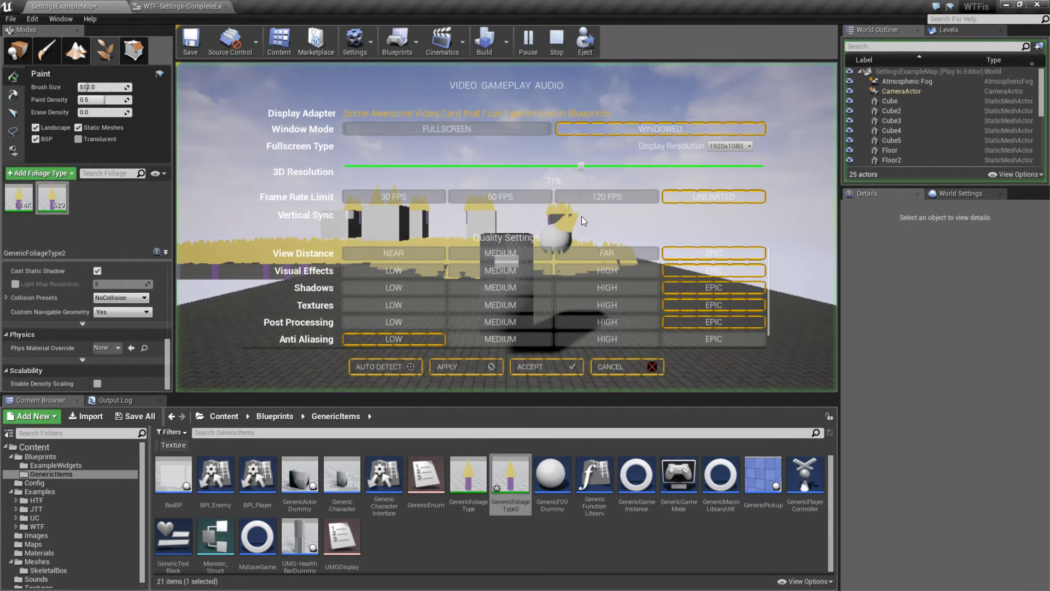
pyautogui.scroll(-1, 503, 328)
pyautogui.click(394, 341)
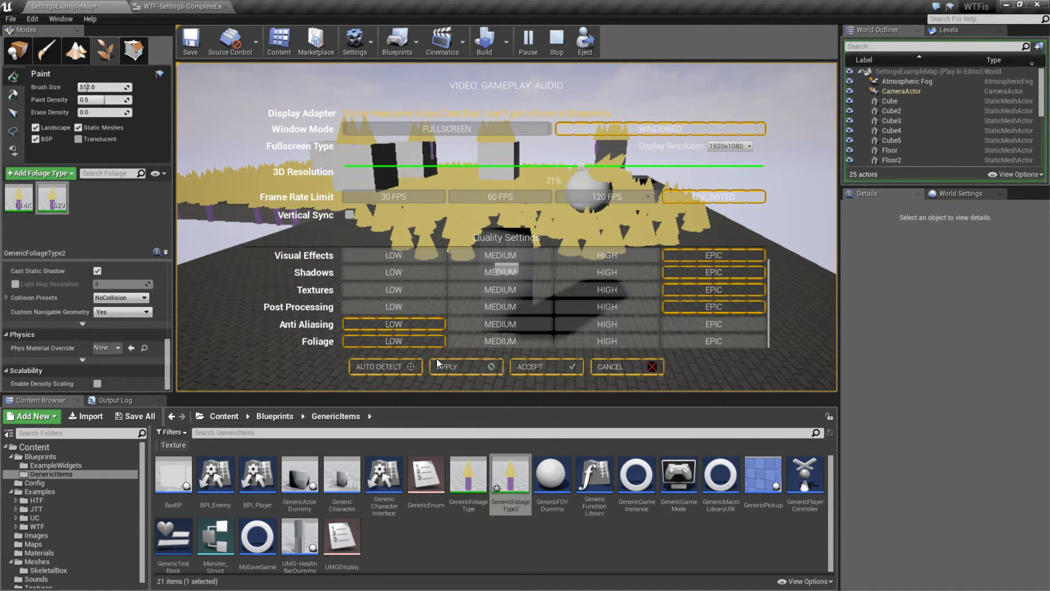
pyautogui.click(461, 365)
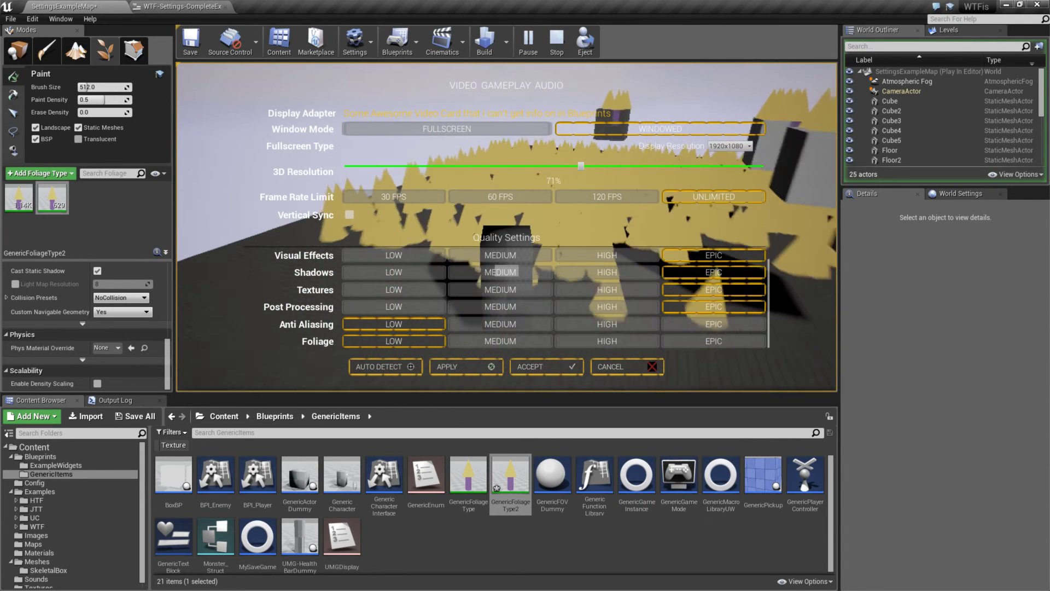
pyautogui.click(501, 340)
pyautogui.click(457, 367)
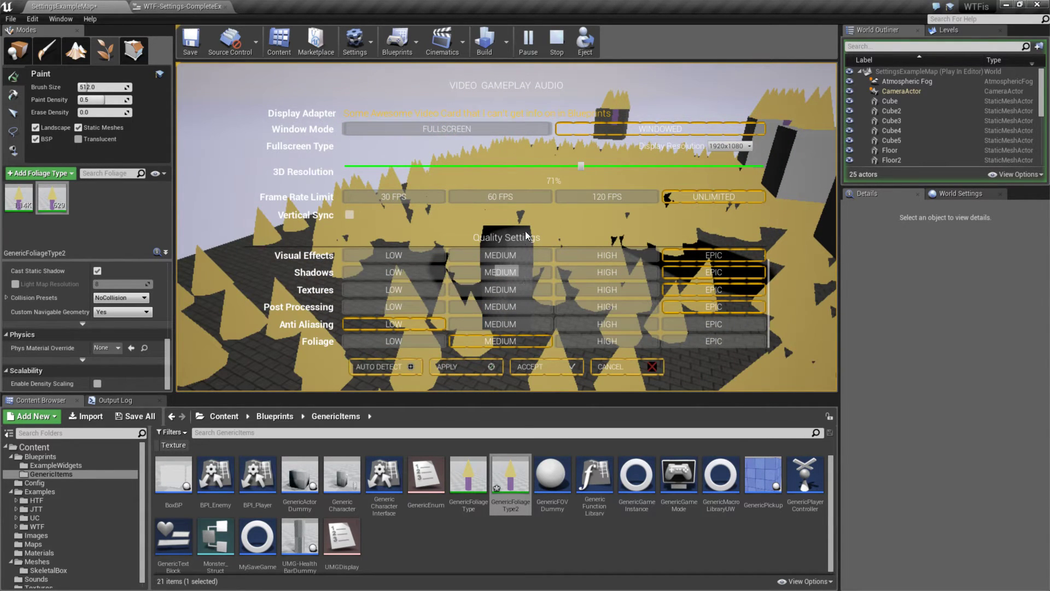
pyautogui.click(557, 41)
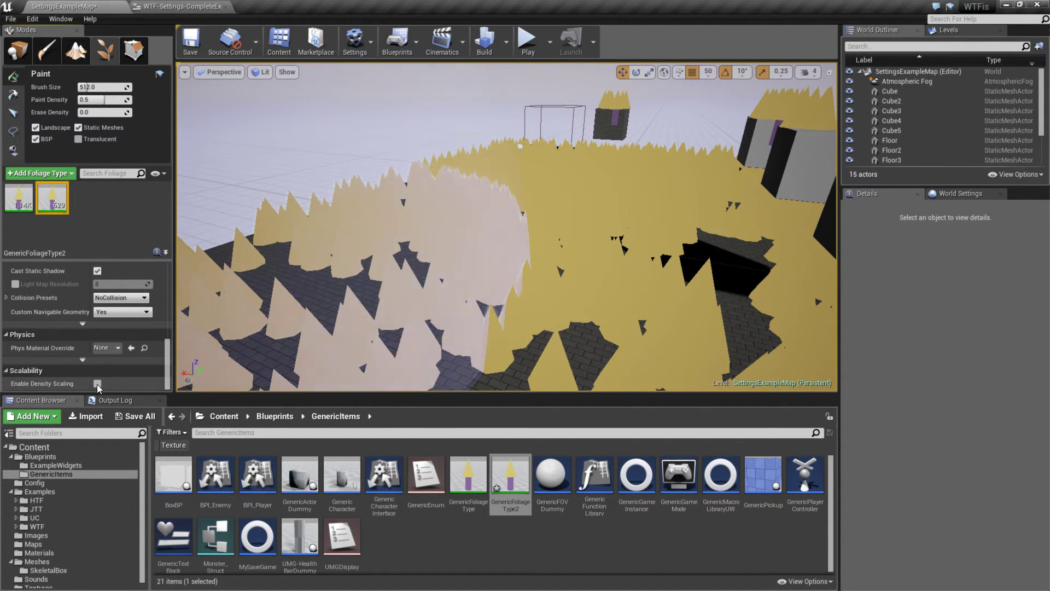
# Delete GenericFoliageType2 and confirm removing its 629 instances, then reframe the foliage field
pyautogui.click(23, 197)
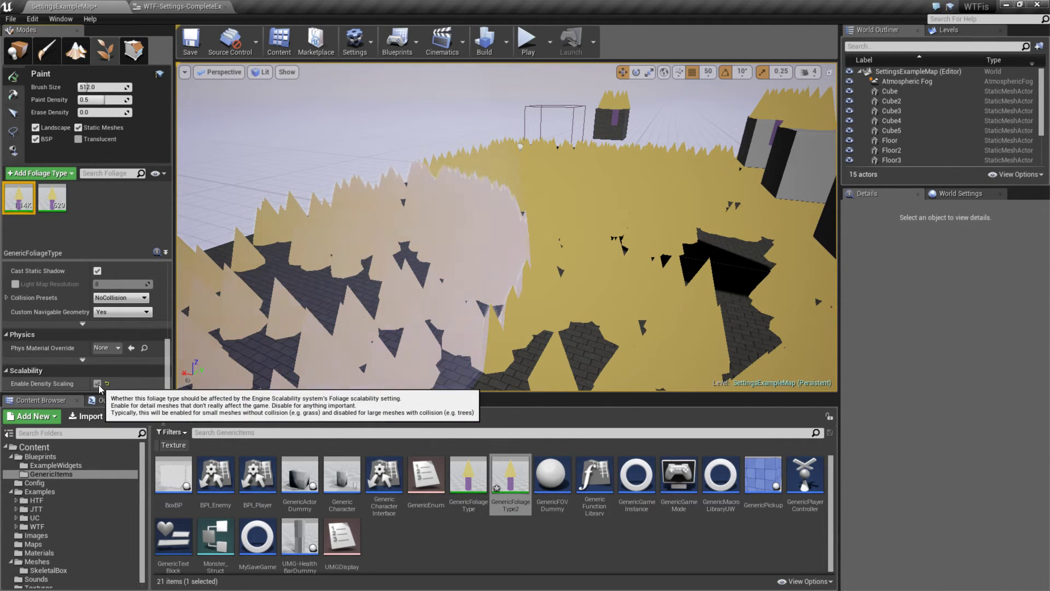
pyautogui.click(59, 206)
pyautogui.press('Delete')
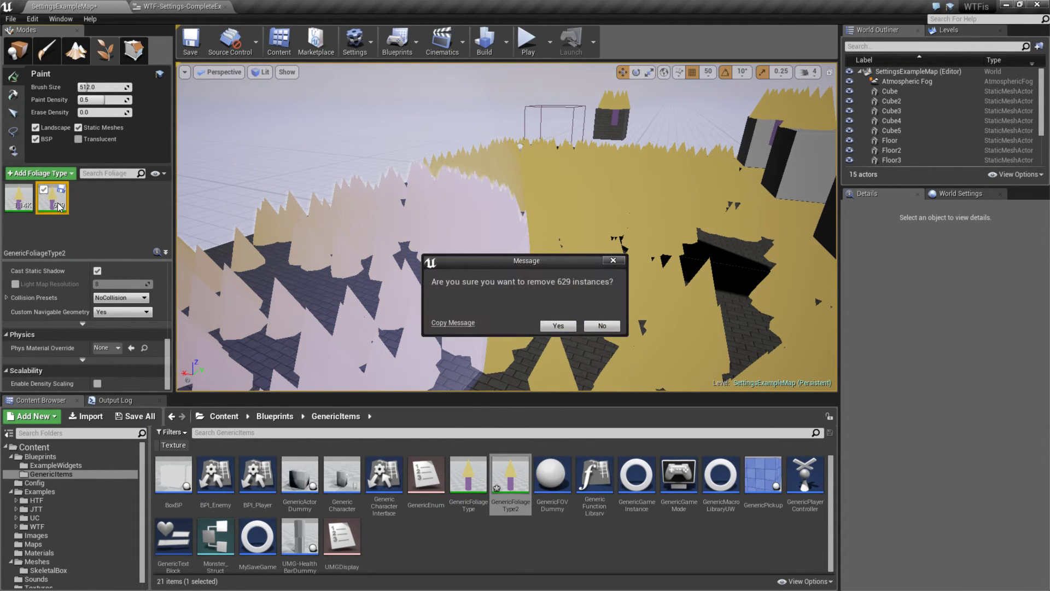
pyautogui.click(558, 325)
pyautogui.moveTo(562, 340); pyautogui.dragTo(562, 340, button='right')
pyautogui.moveTo(398, 203); pyautogui.dragTo(398, 203, button='right')
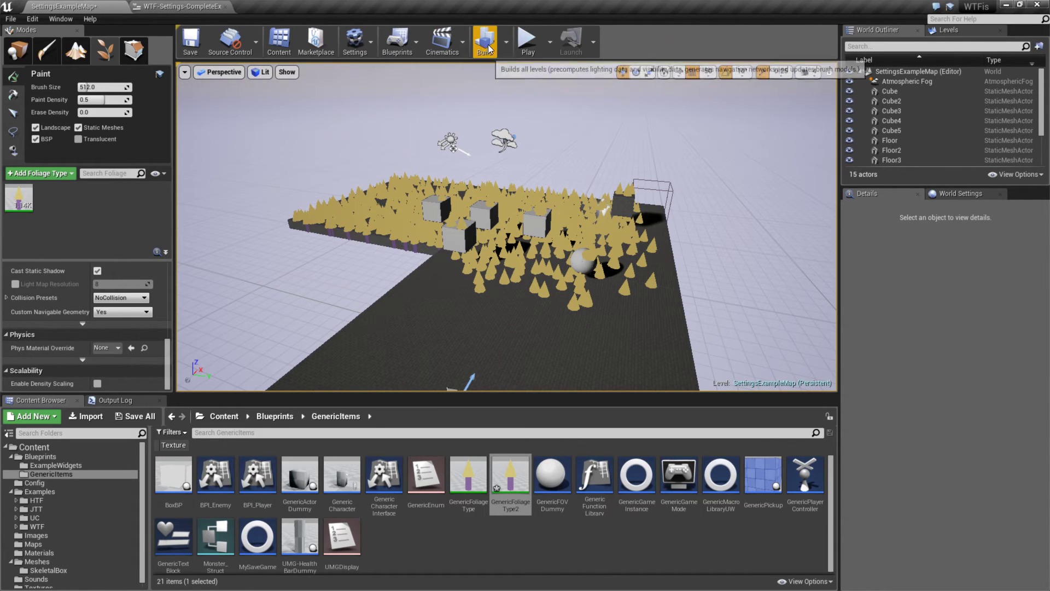
# Show the WTF-Settings-CompleteExample Event Graph with the Set Foliage Quality node selected
pyautogui.click(200, 6)
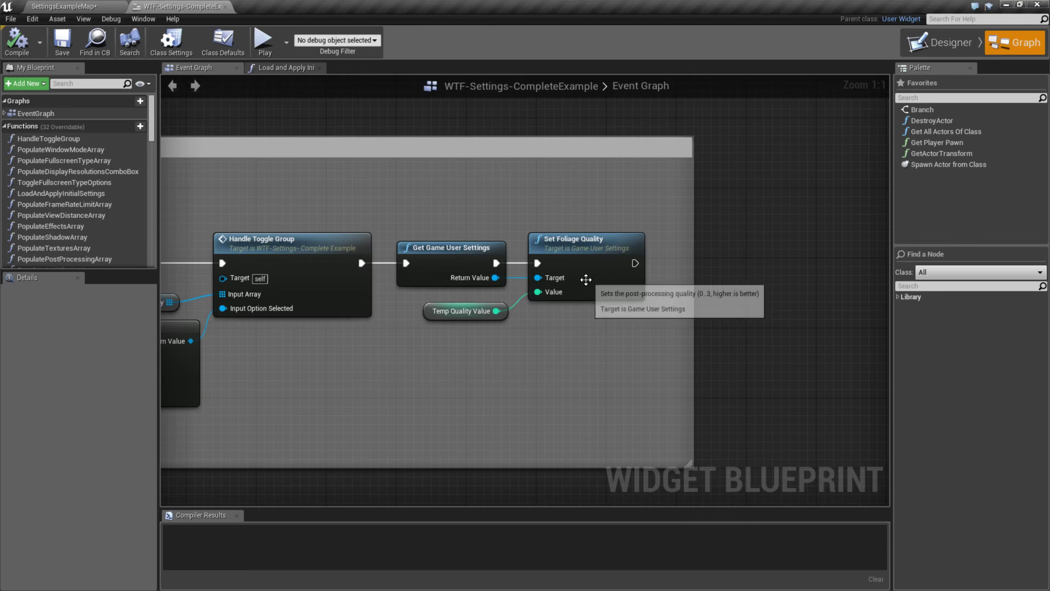
pyautogui.moveTo(550, 222); pyautogui.dragTo(598, 326)
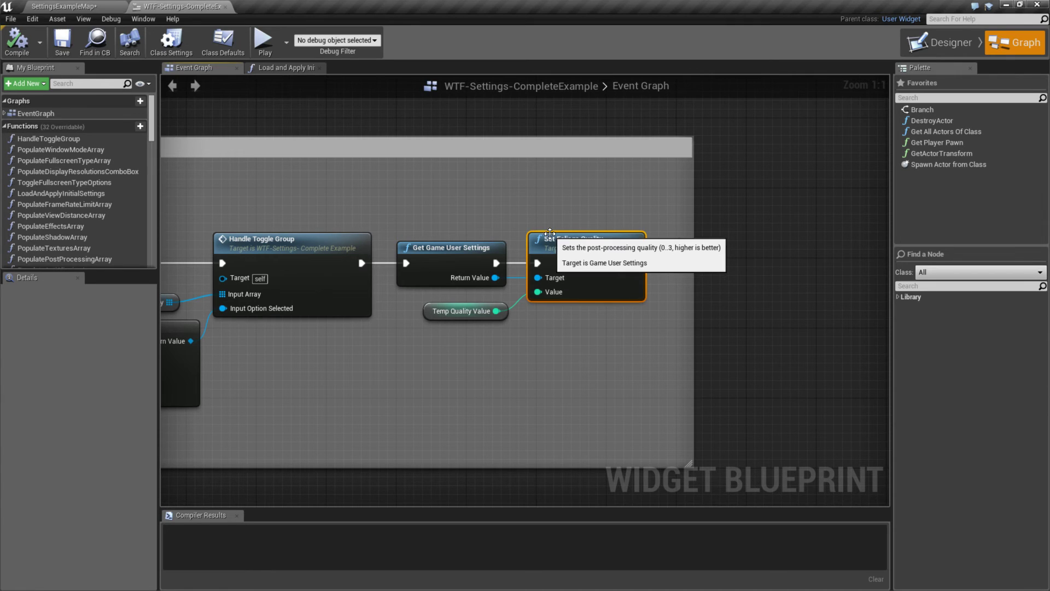
pyautogui.click(82, 7)
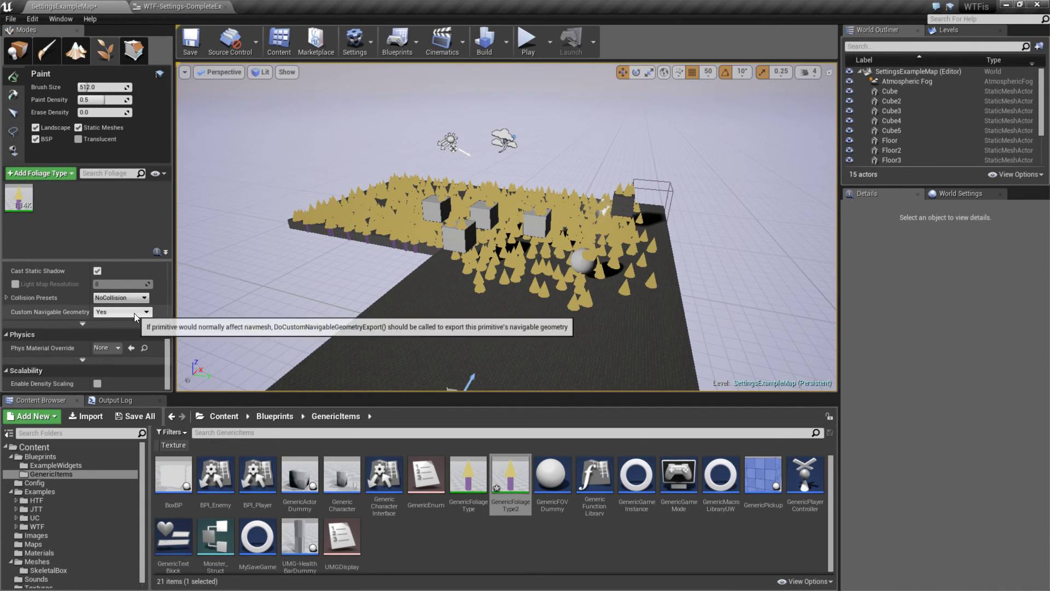
pyautogui.moveTo(31, 385)
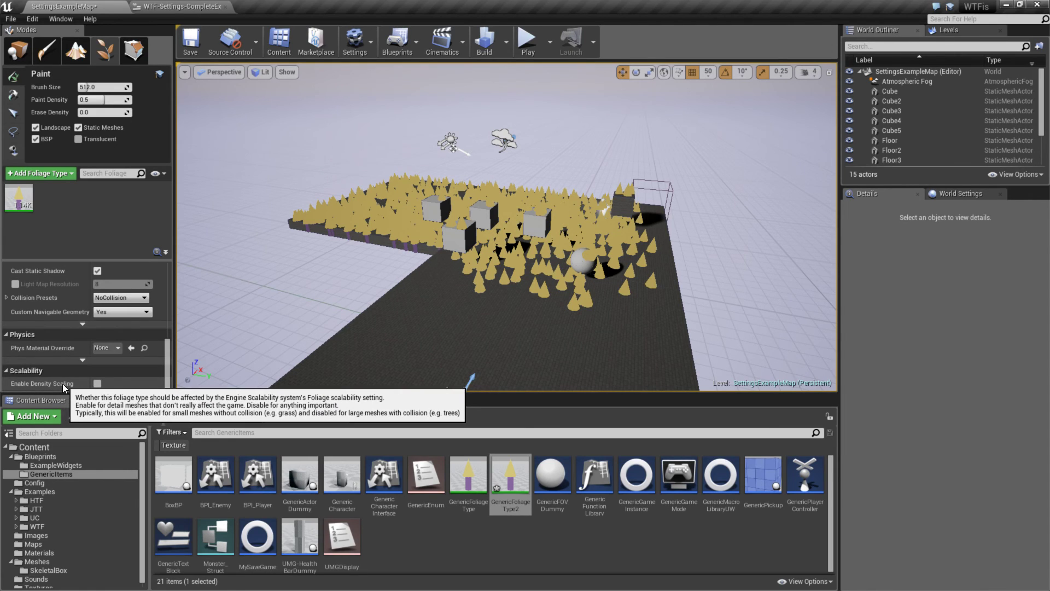
pyautogui.click(169, 6)
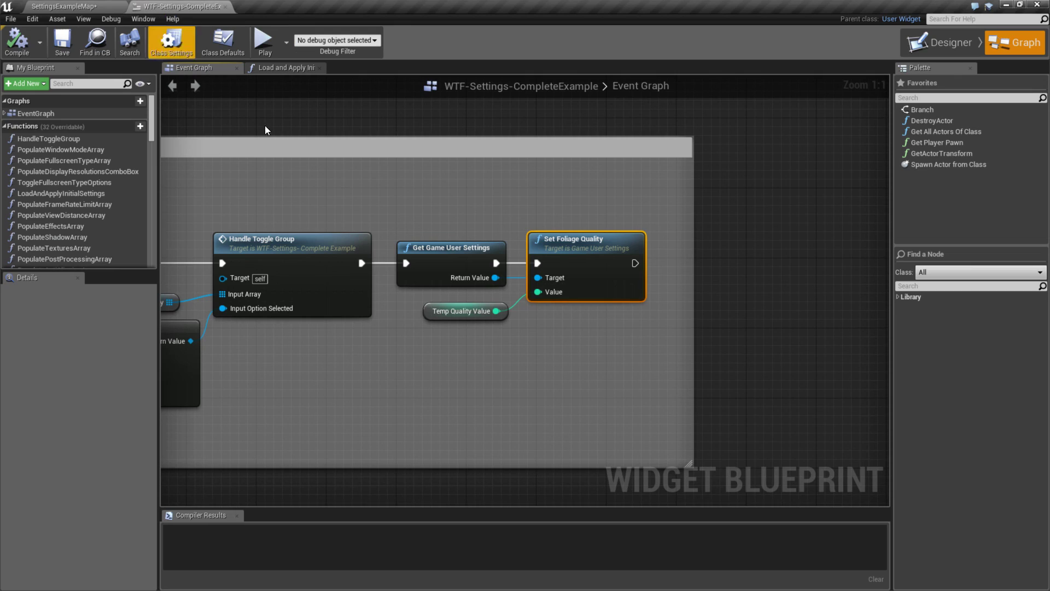